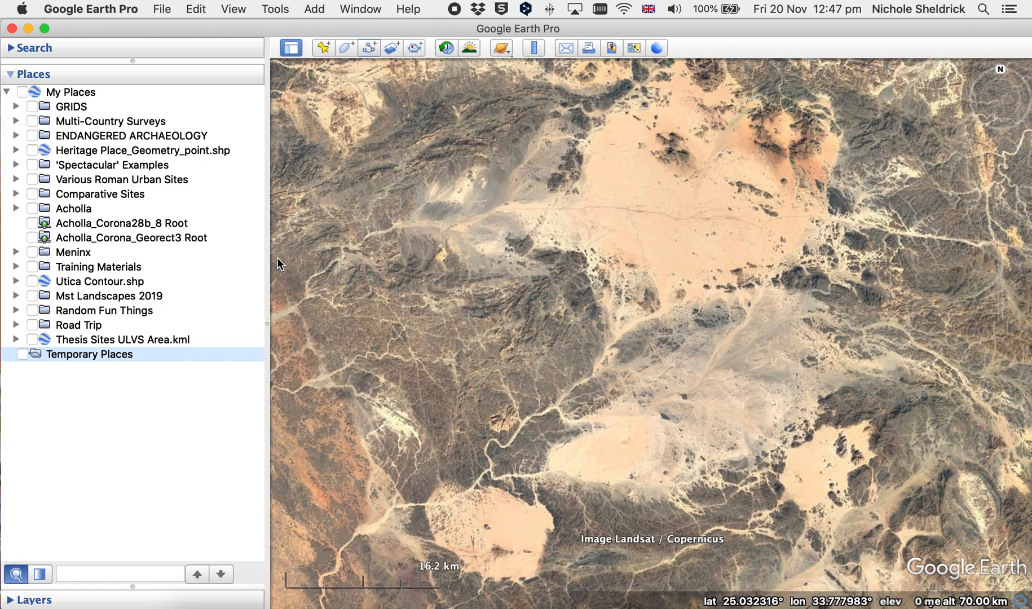
- Start a data import and open the E34N24-33_export folder on the Desktop
click(163, 10)
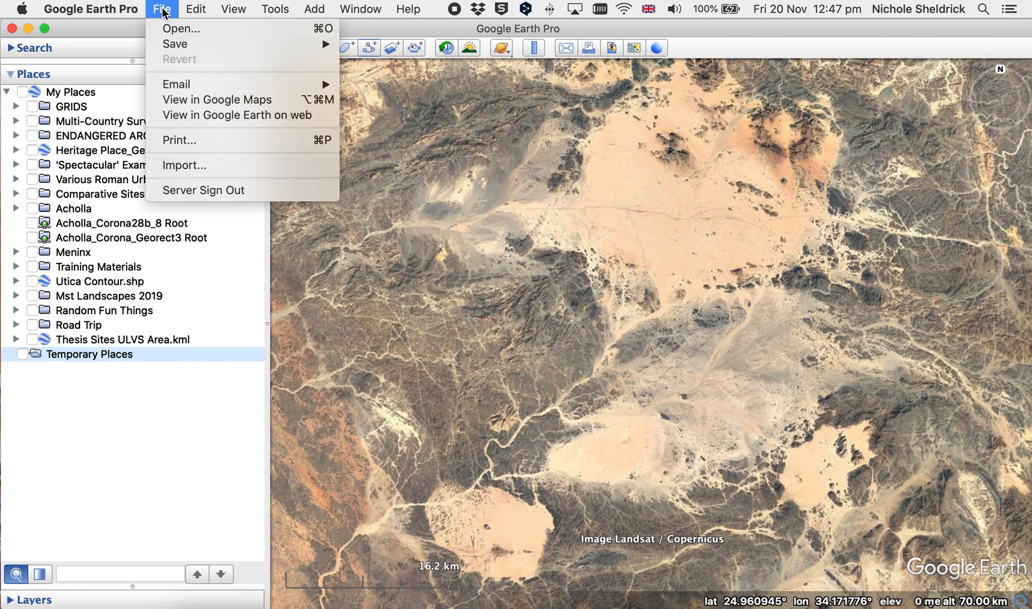
click(208, 171)
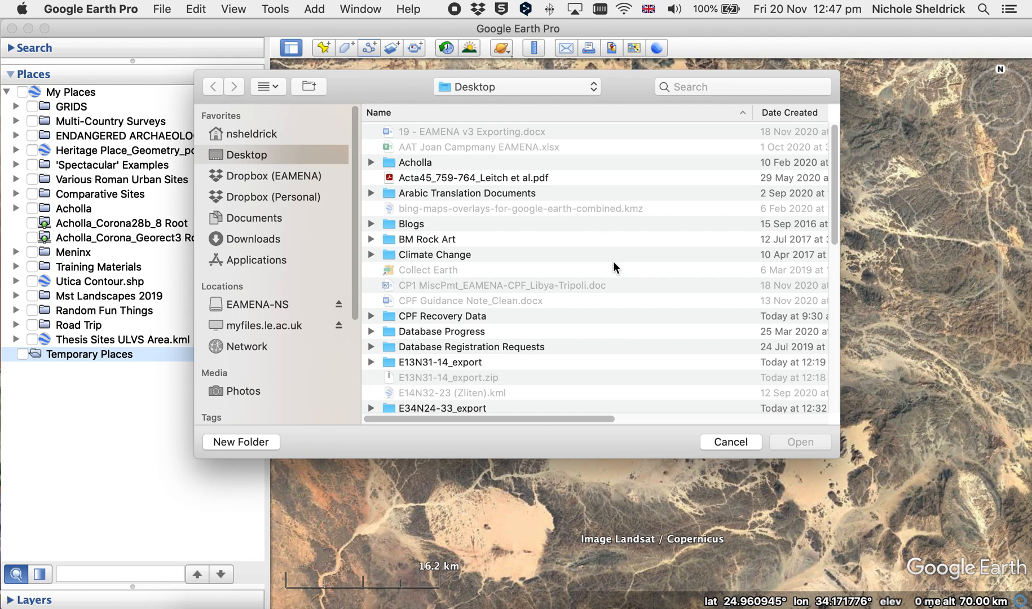
scroll(613, 261, down, 10)
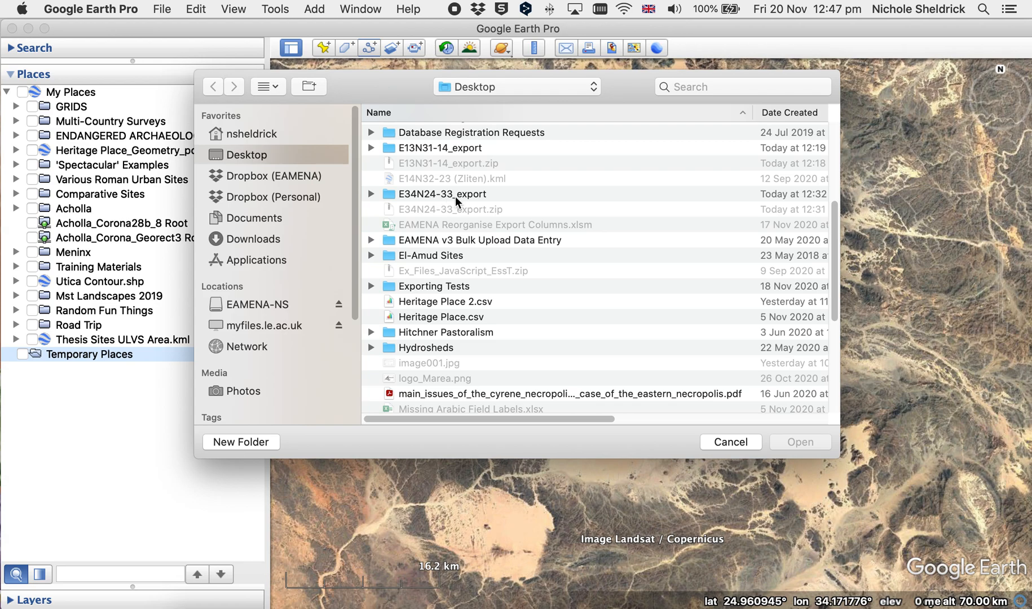
double_click(472, 193)
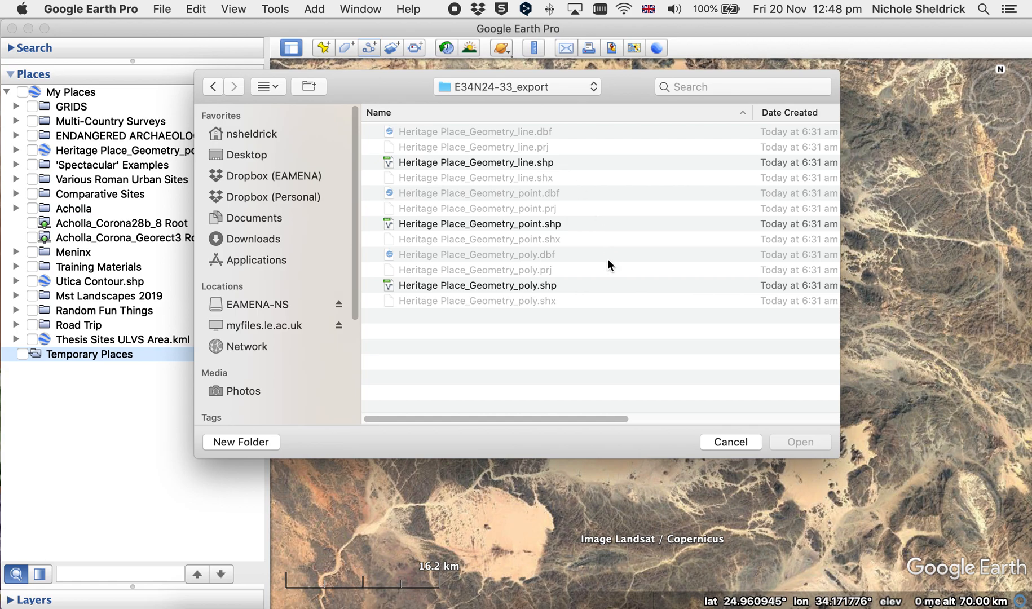
click(584, 226)
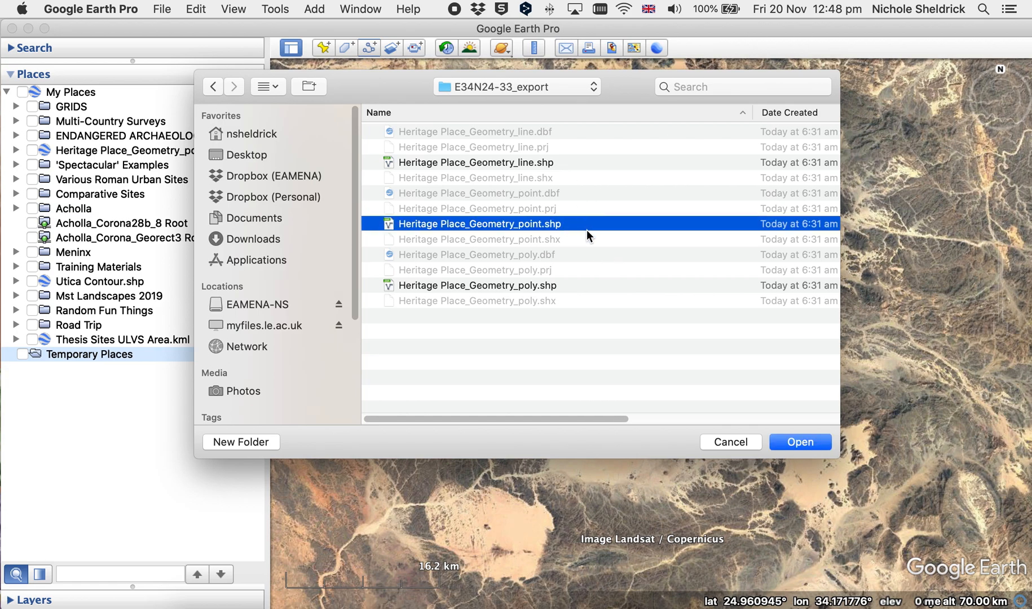
super+click(595, 285)
super+click(582, 163)
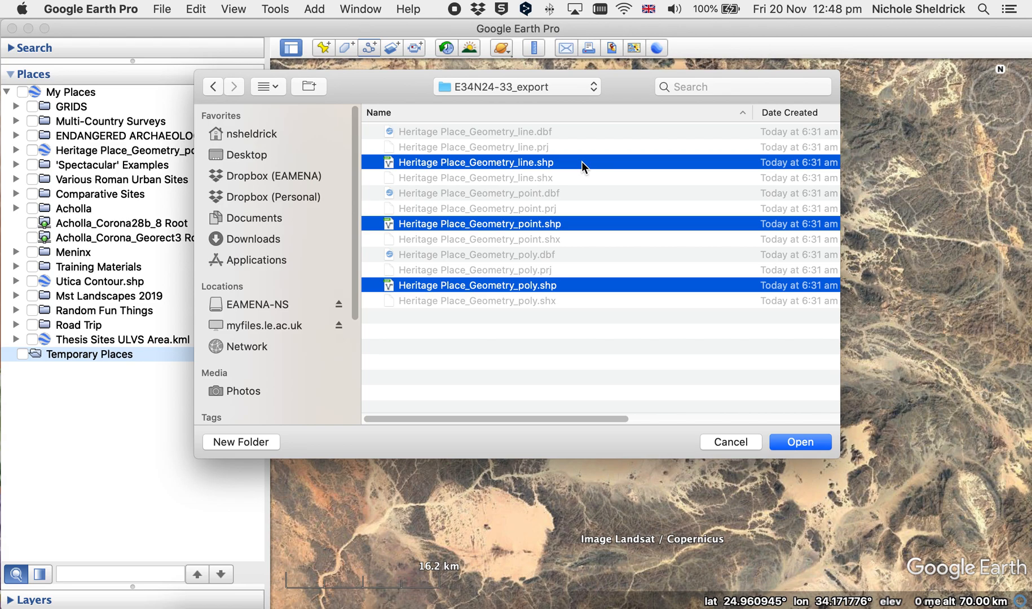
click(637, 351)
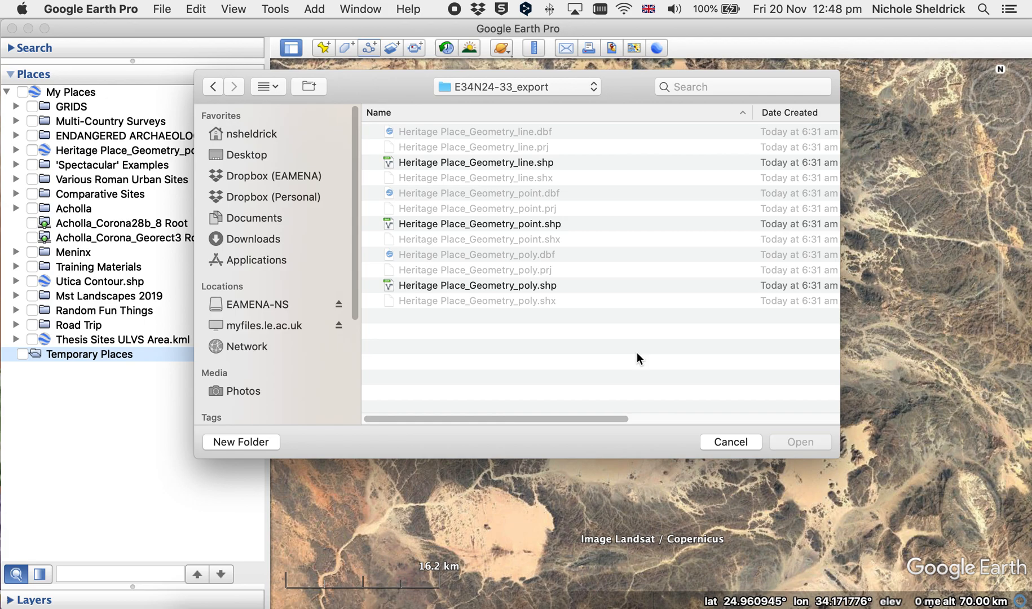
- Import Heritage Place_Geometry_point.shp and choose to apply a newly created style template to its features
click(616, 223)
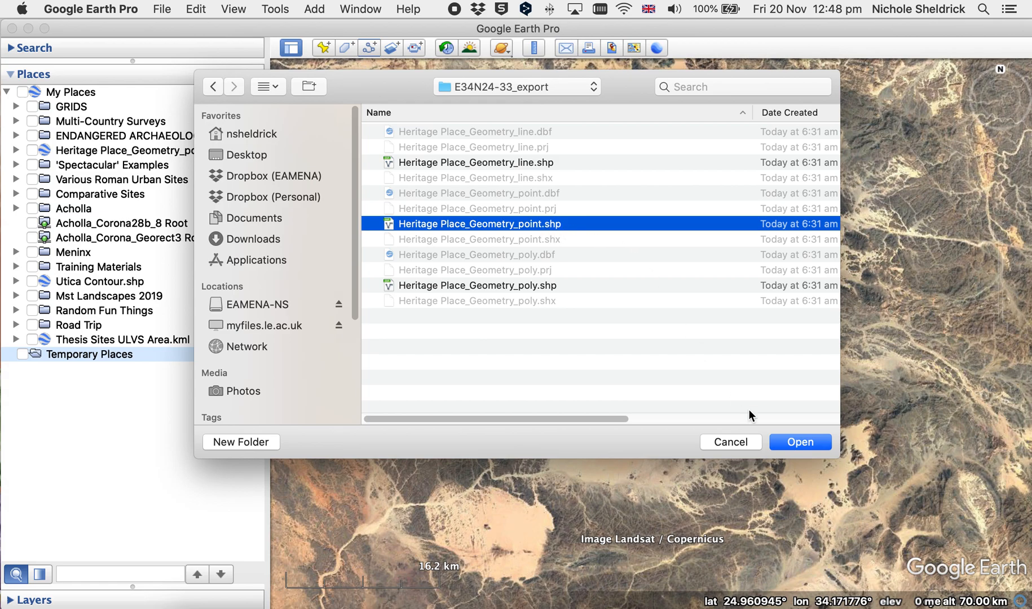
click(795, 442)
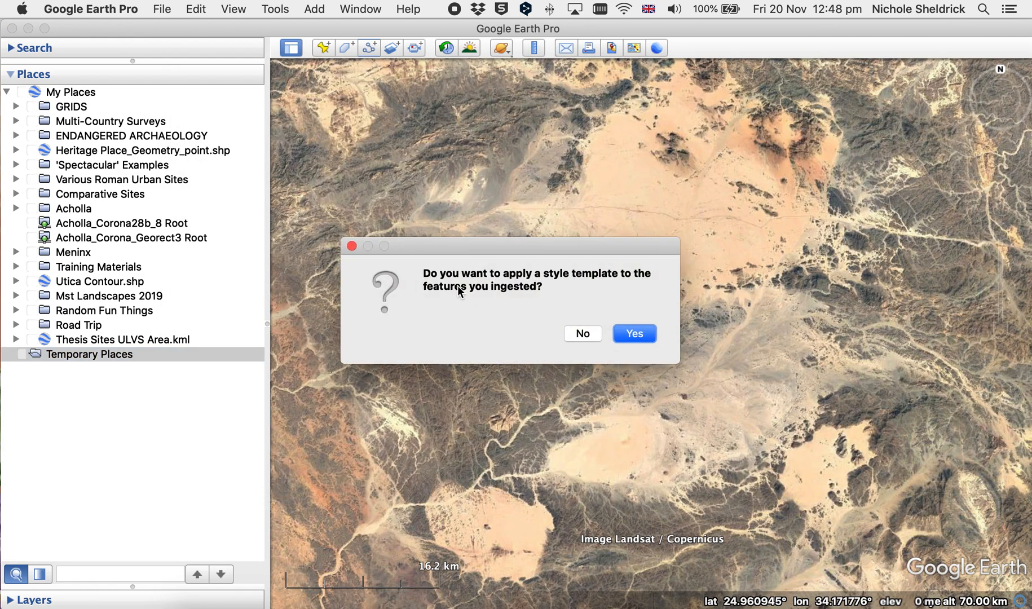
click(634, 334)
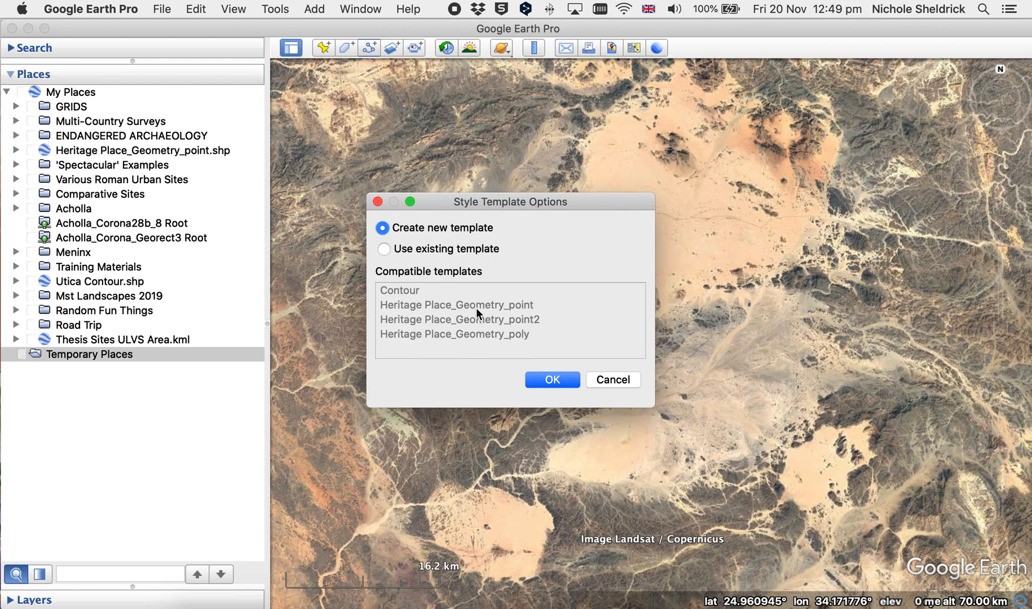
click(553, 380)
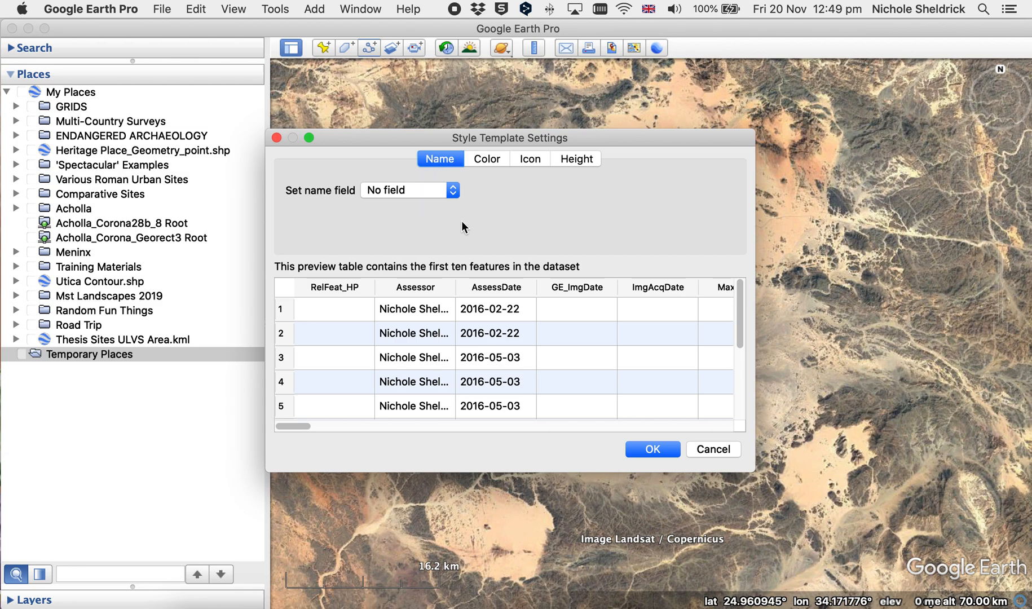
- Set the style template's name field to EAMENA_ID
click(434, 190)
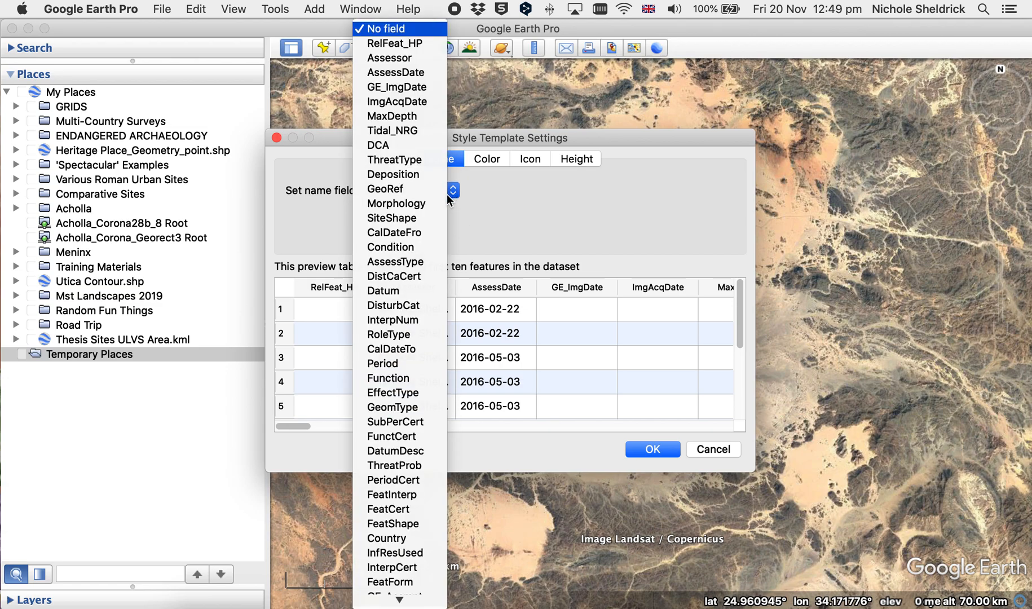
scroll(396, 347, down, 10)
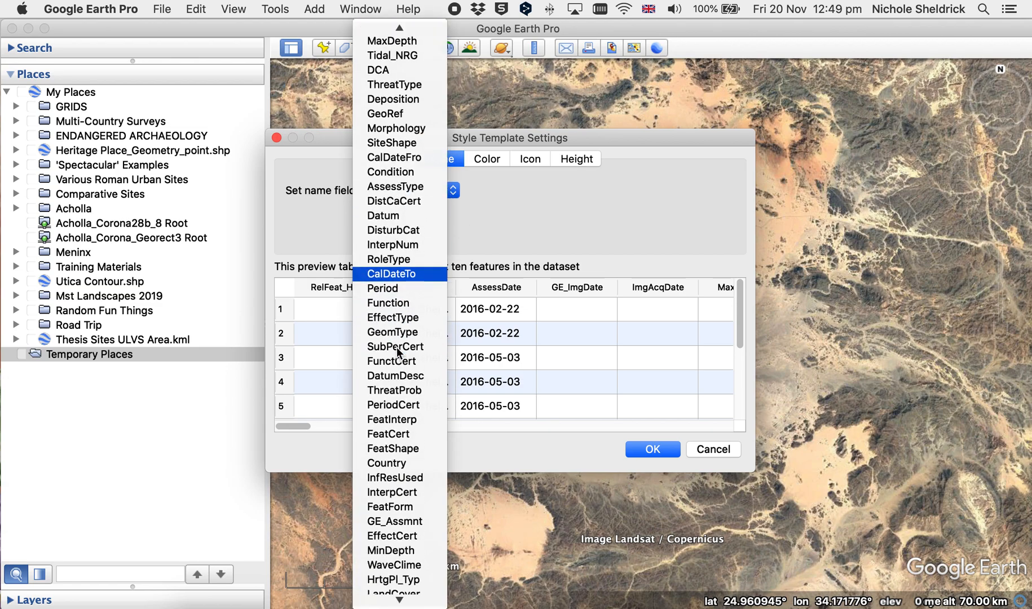
scroll(398, 350, down, 3)
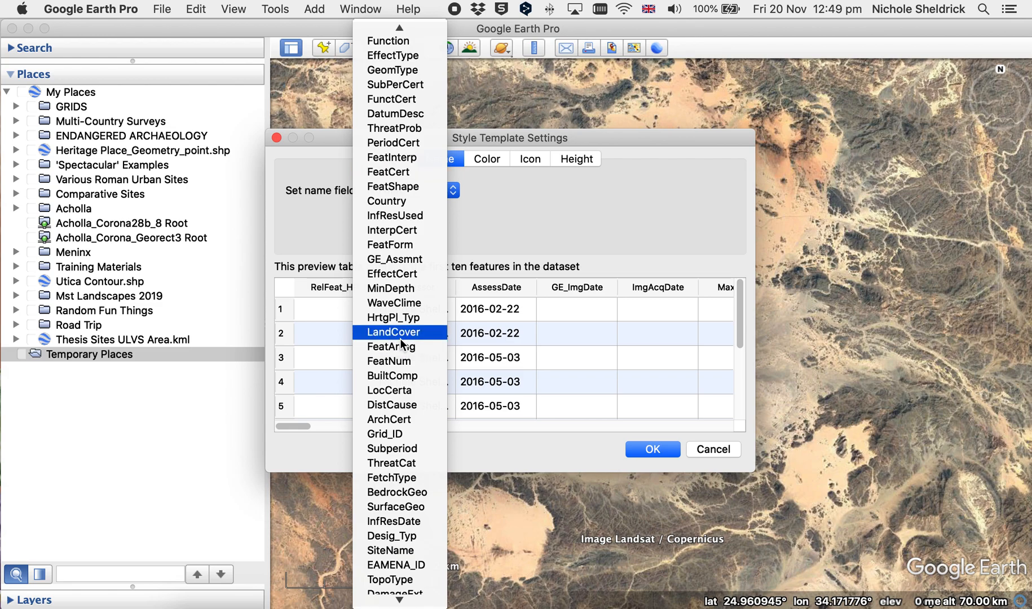
scroll(404, 345, down, 1)
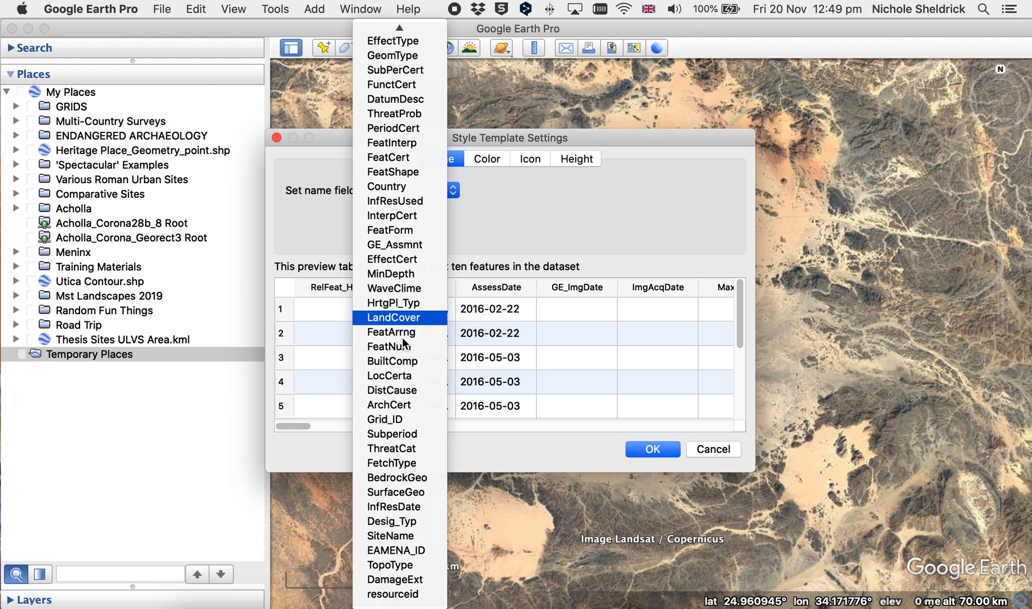
click(379, 552)
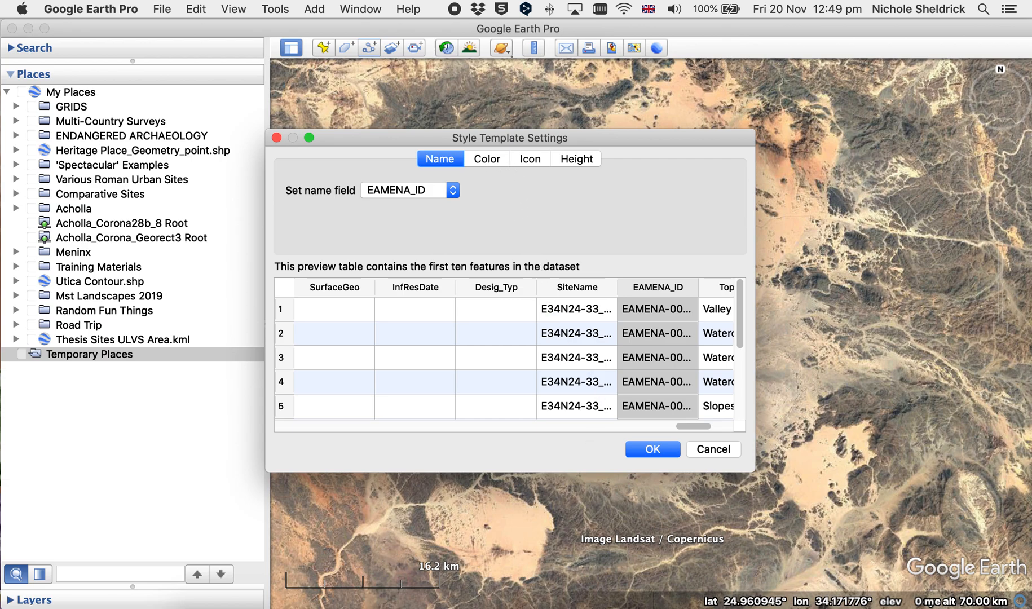
- Try a single red color and random colors for the imported features in the style template
click(487, 160)
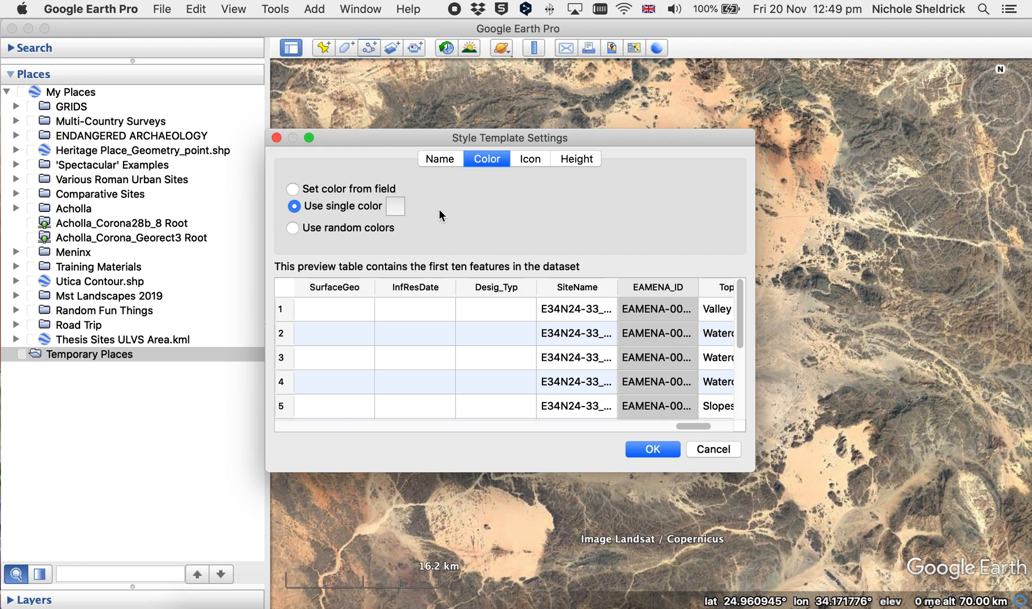
click(395, 207)
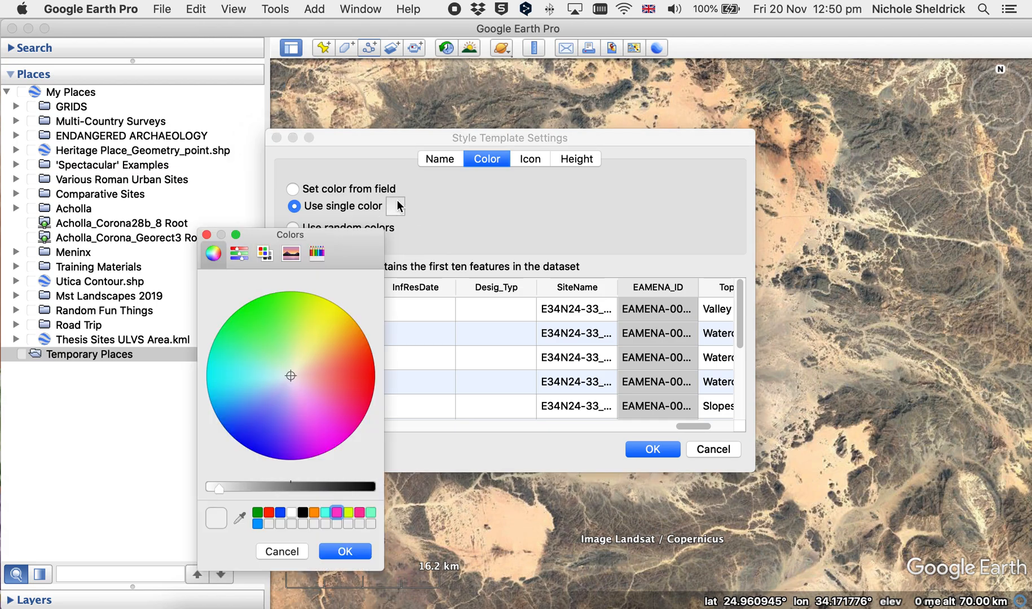
drag(374, 243, 354, 228)
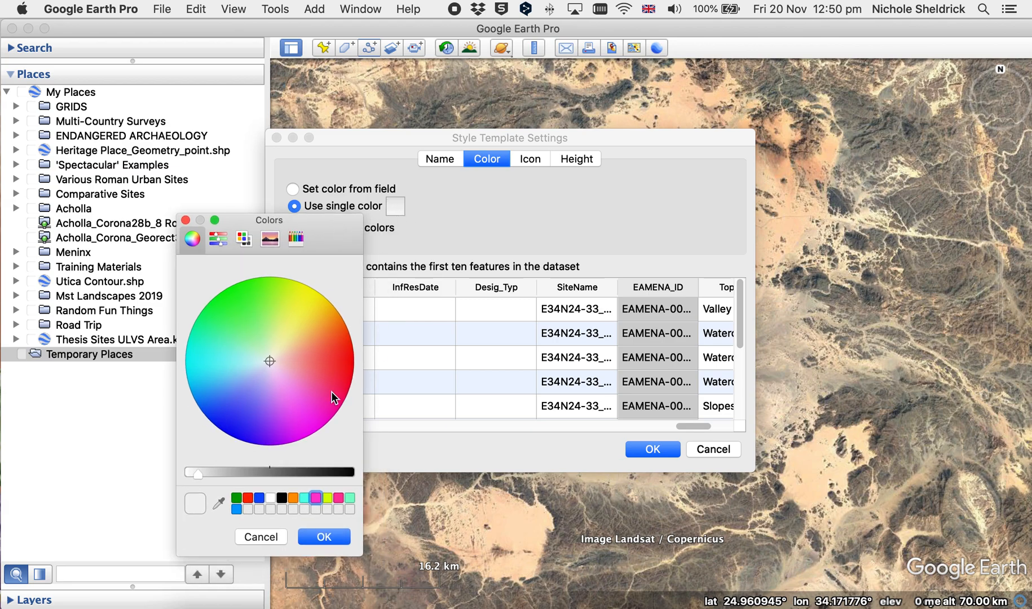
click(249, 499)
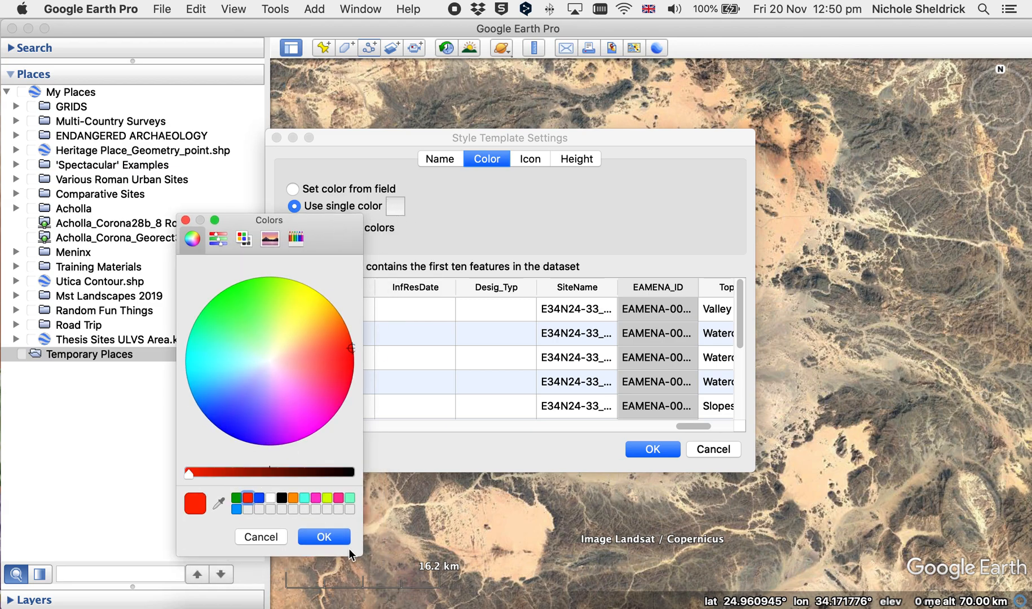
click(324, 537)
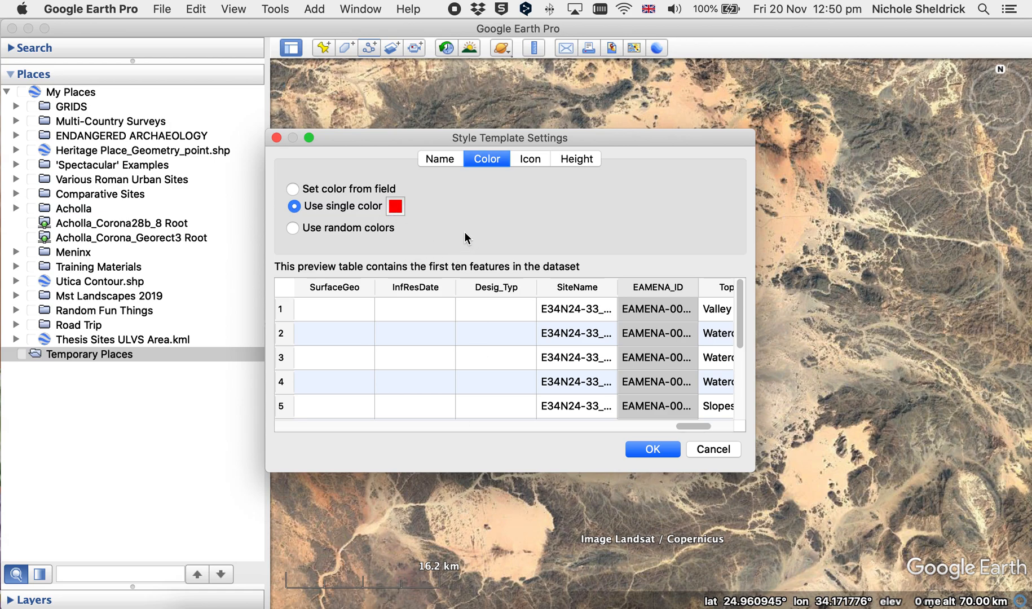
click(293, 228)
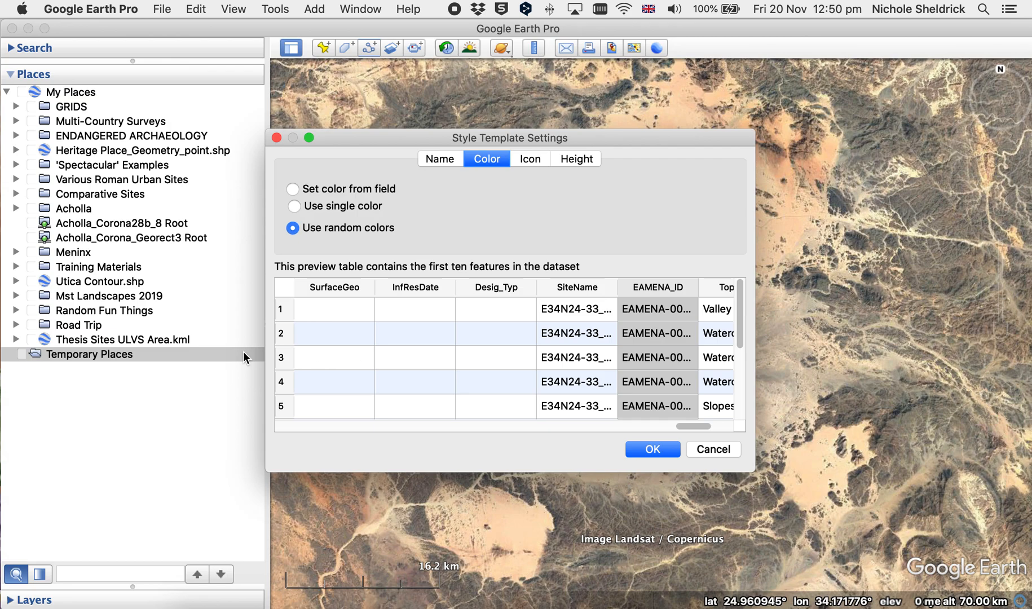
- Color the features by the Condition field and enlarge the style template settings window slightly
click(293, 189)
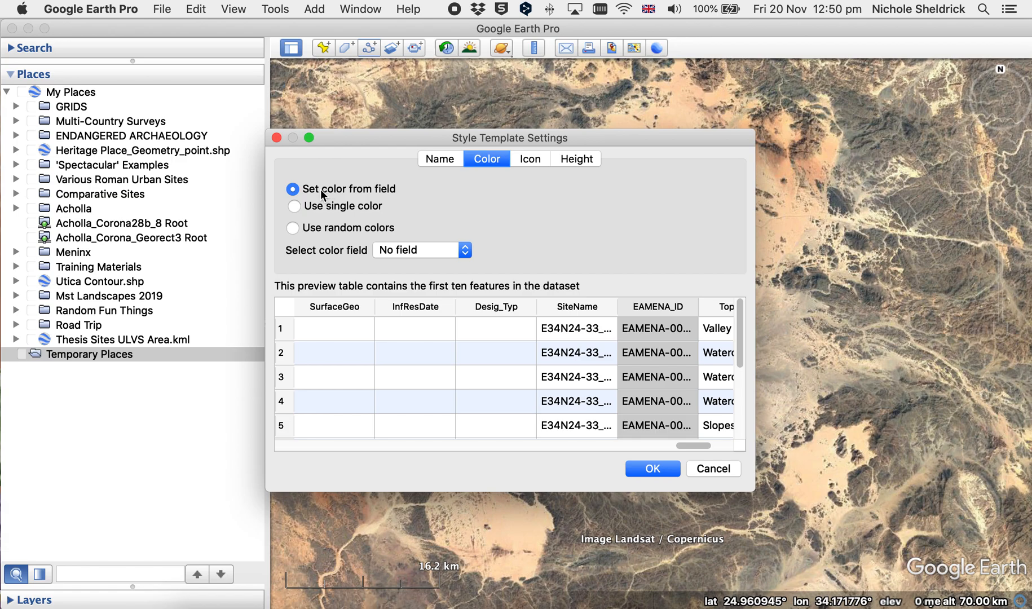
click(466, 250)
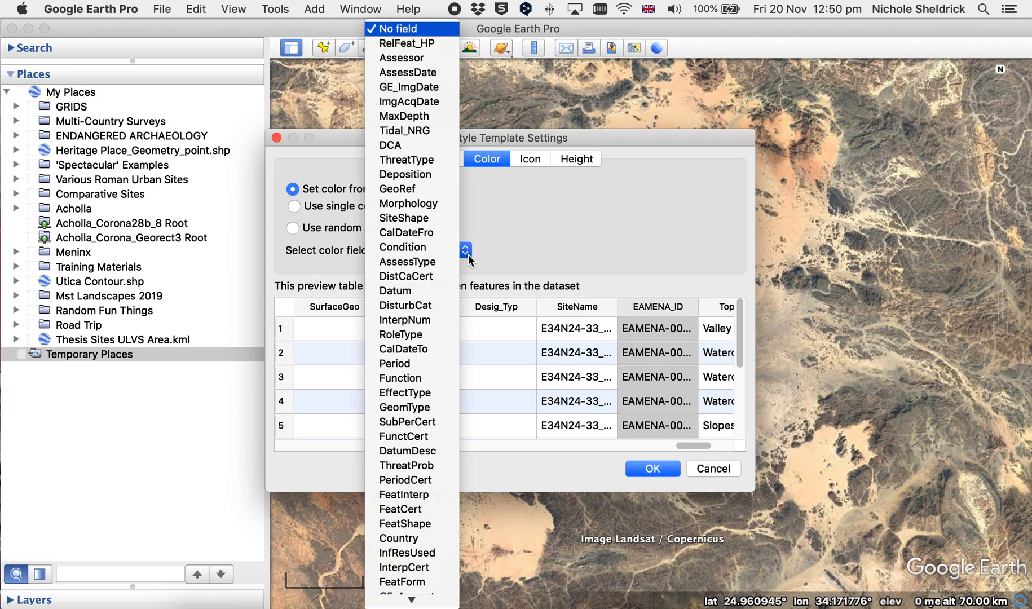
click(417, 249)
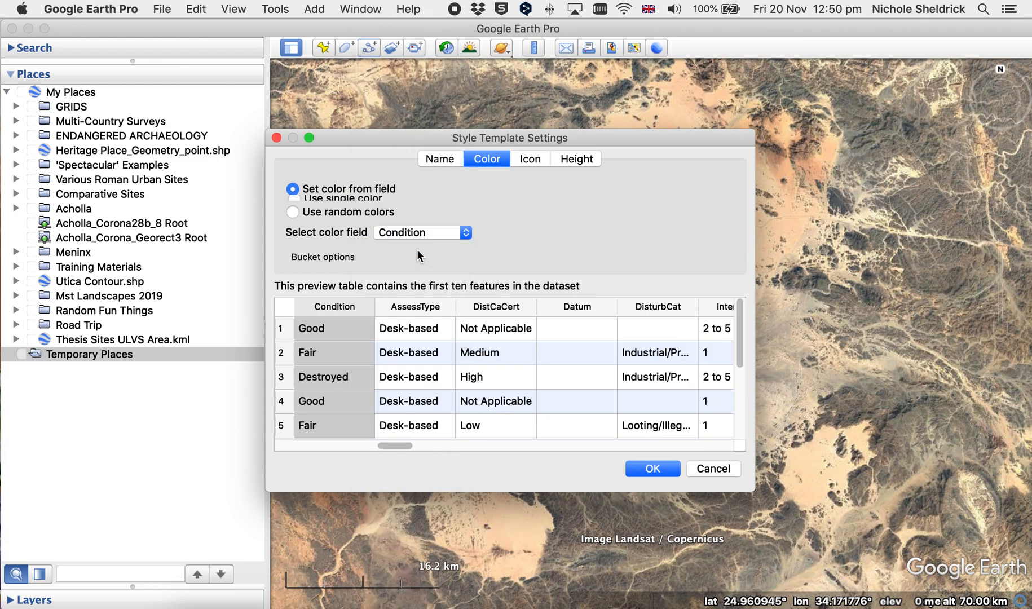
drag(677, 141, 680, 48)
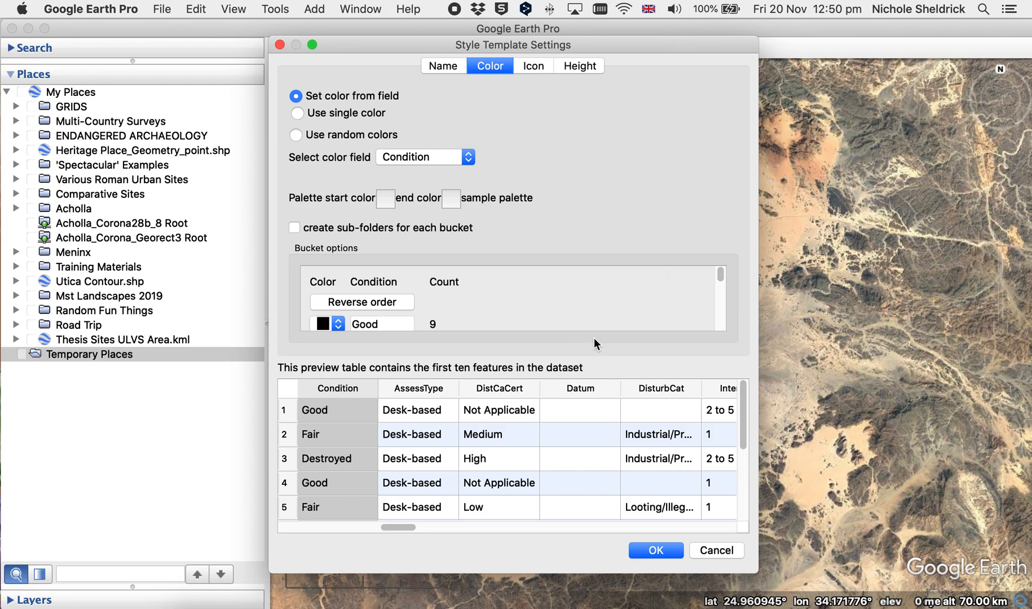
drag(756, 571, 761, 576)
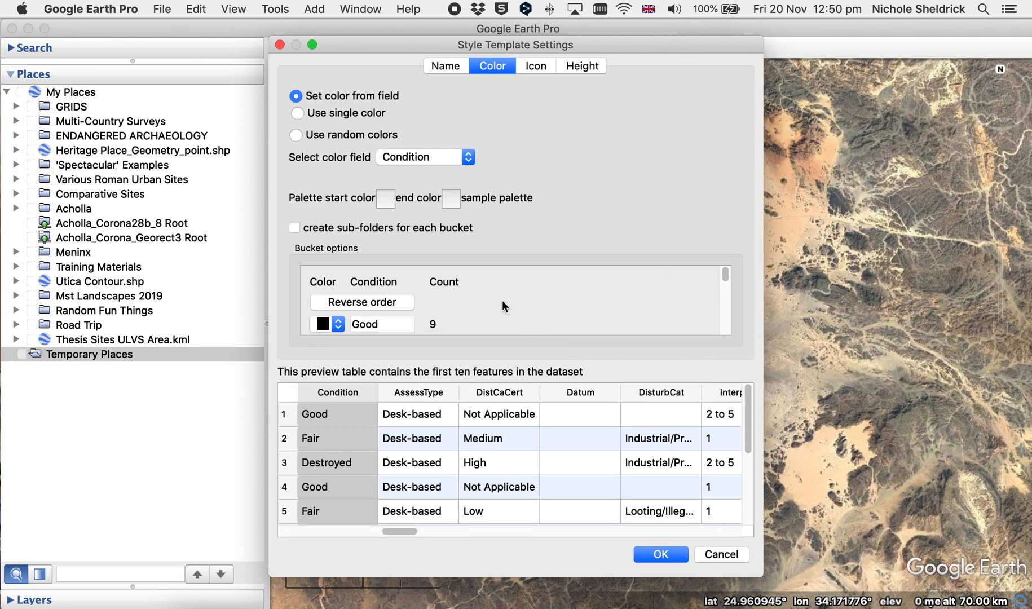
- Examine the Condition categories and their feature counts in the color bucket options
scroll(473, 308, down, 3)
scroll(472, 304, up, 1)
scroll(471, 306, up, 1)
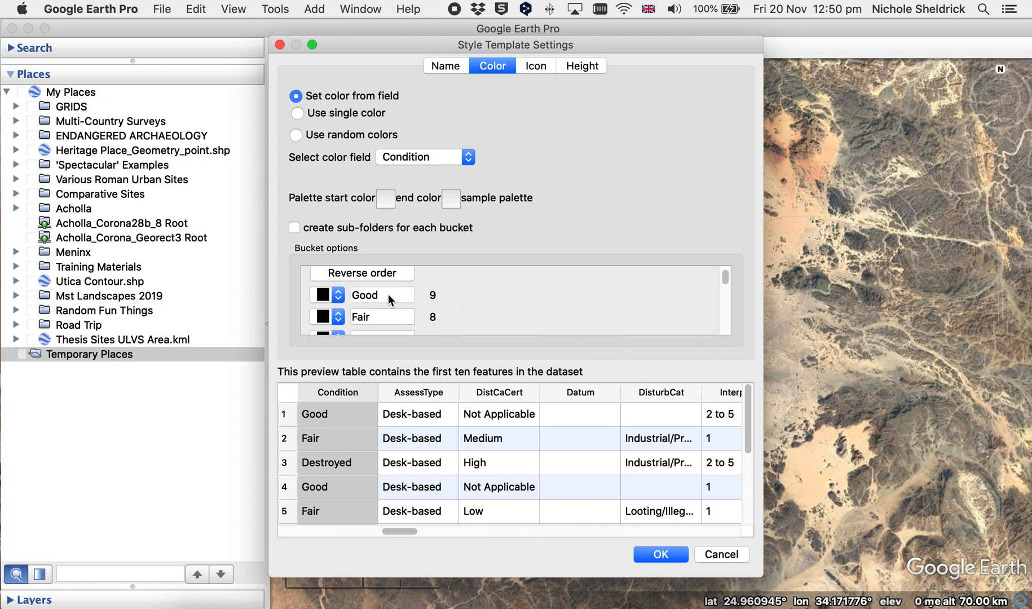
scroll(388, 295, down, 3)
scroll(385, 295, down, 3)
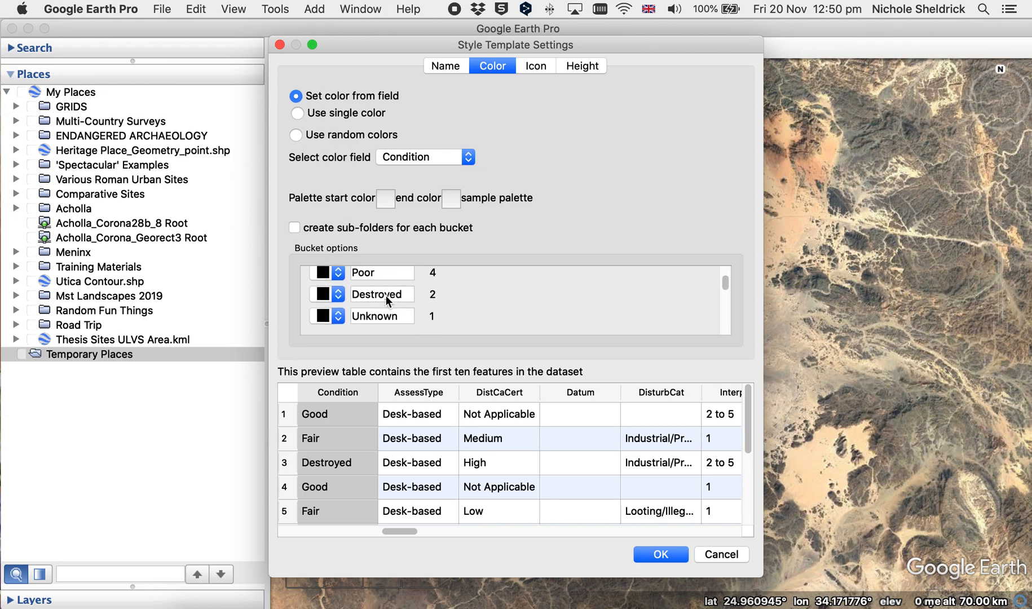
scroll(454, 312, up, 3)
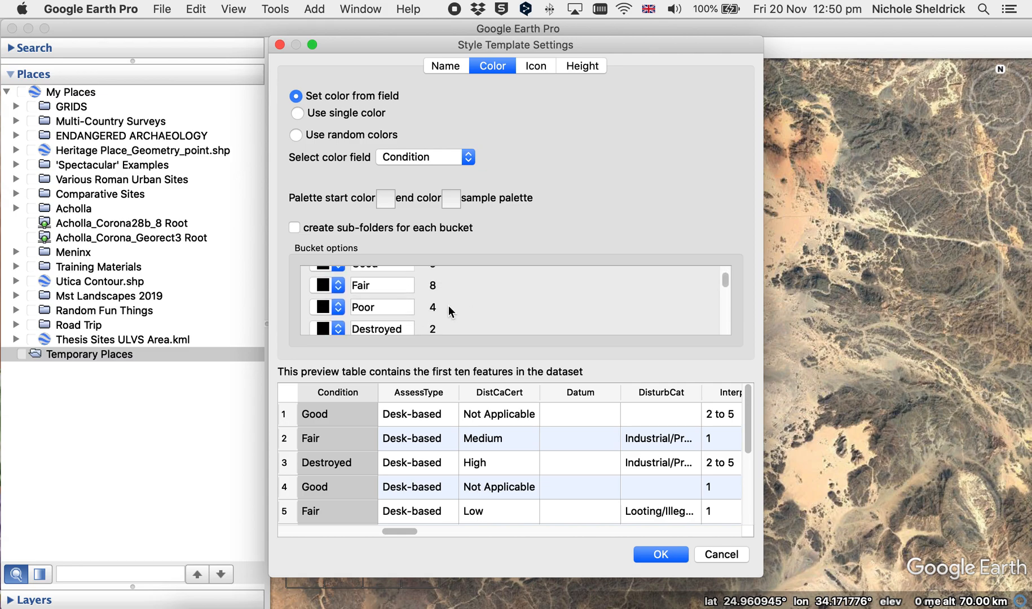
scroll(452, 307, up, 2)
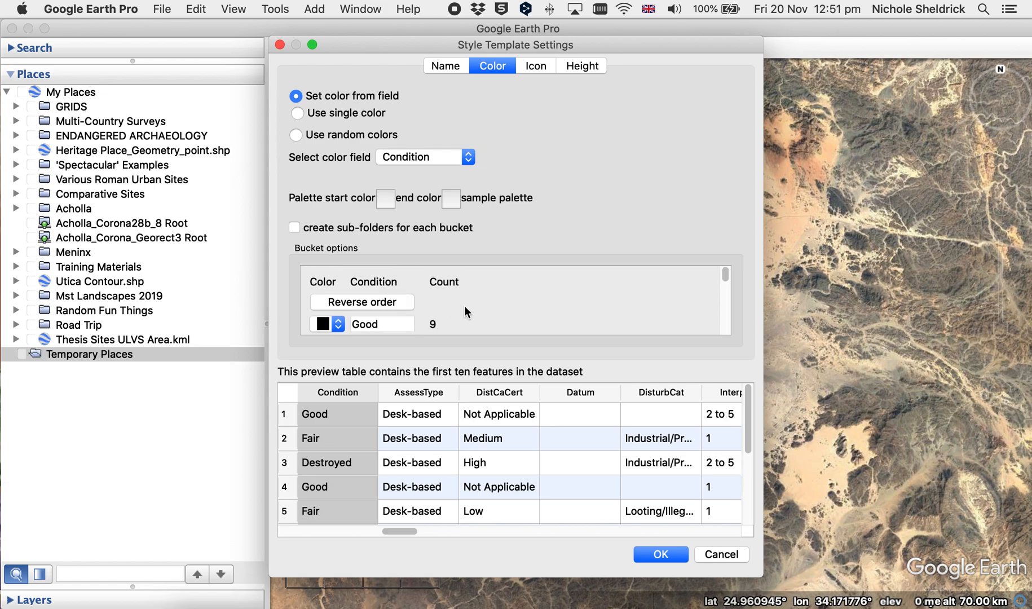
scroll(447, 307, down, 2)
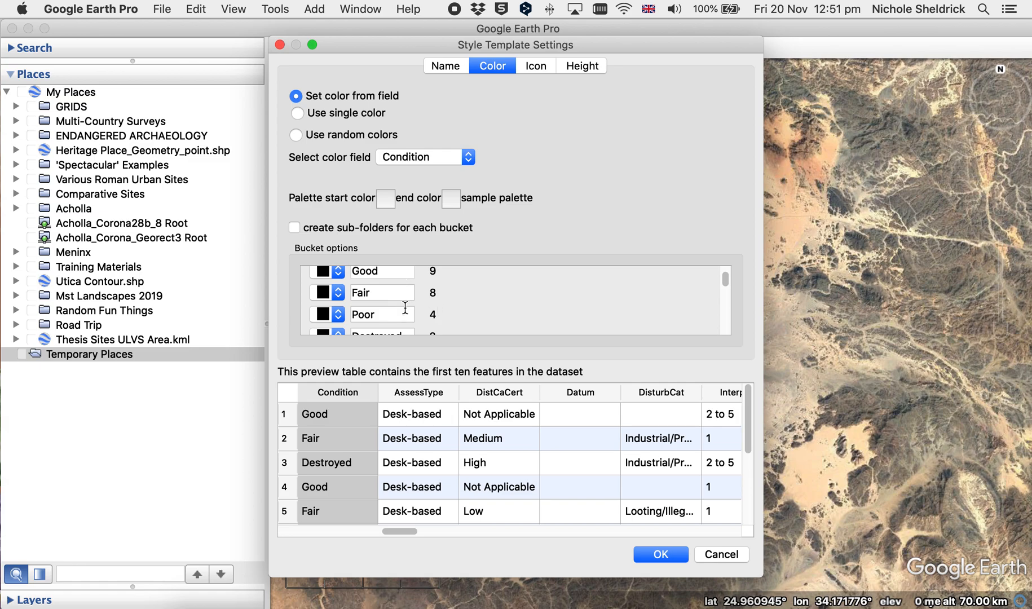
scroll(477, 302, up, 2)
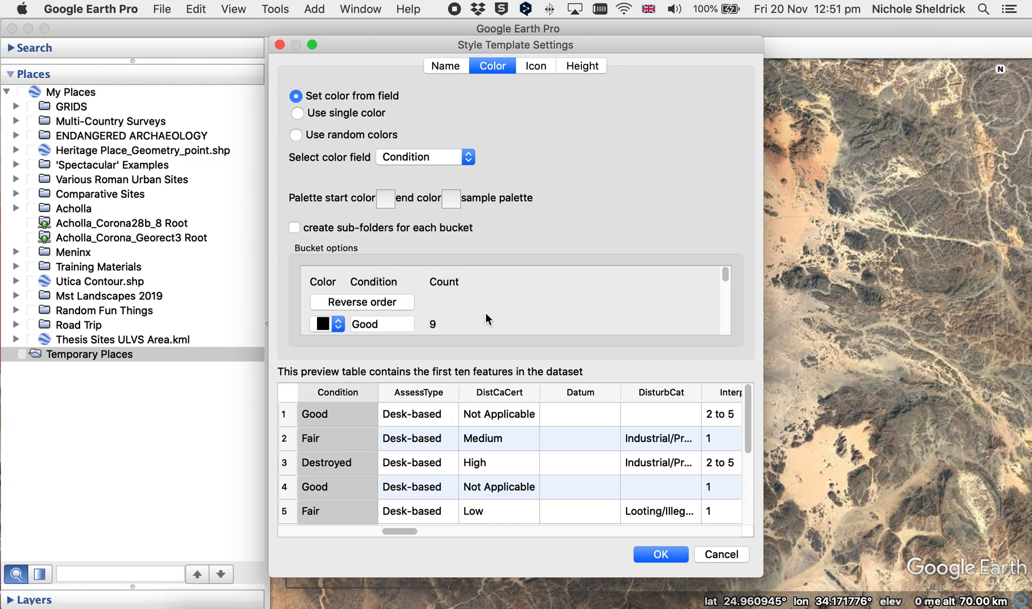
- Set the Condition color palette to start at green and end at red
click(386, 199)
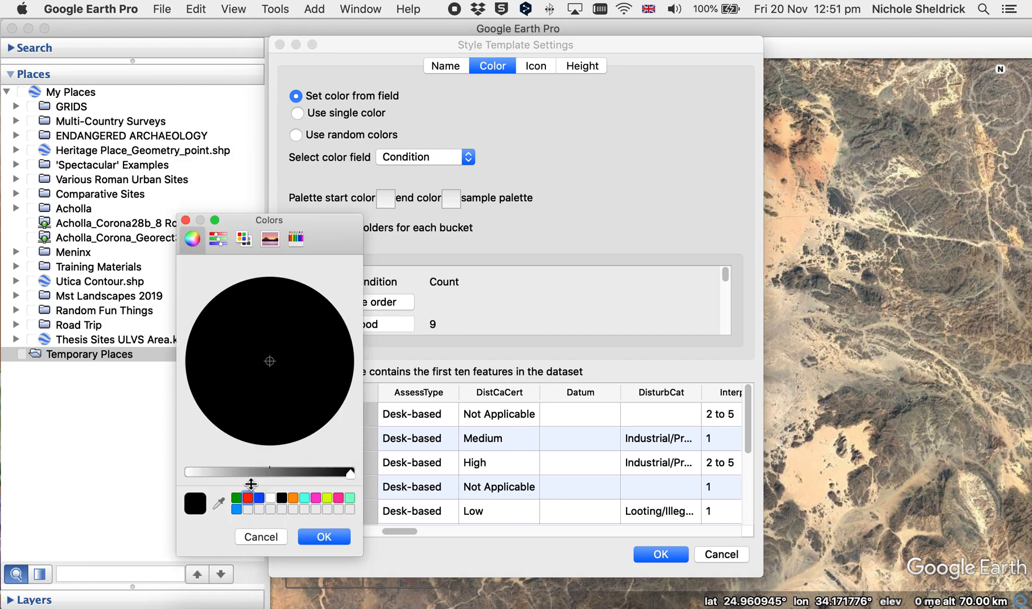
click(236, 500)
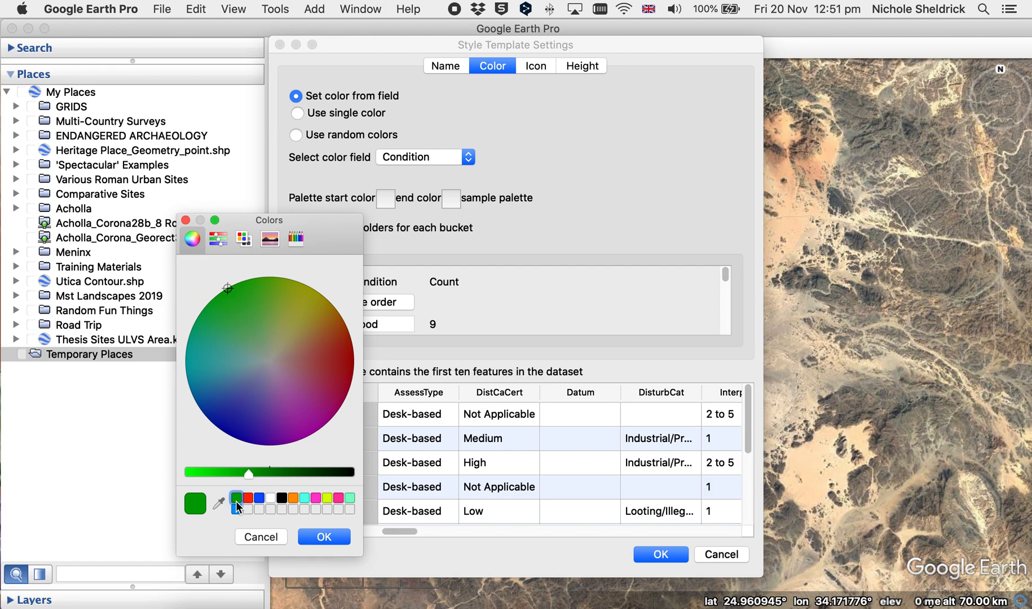
click(325, 537)
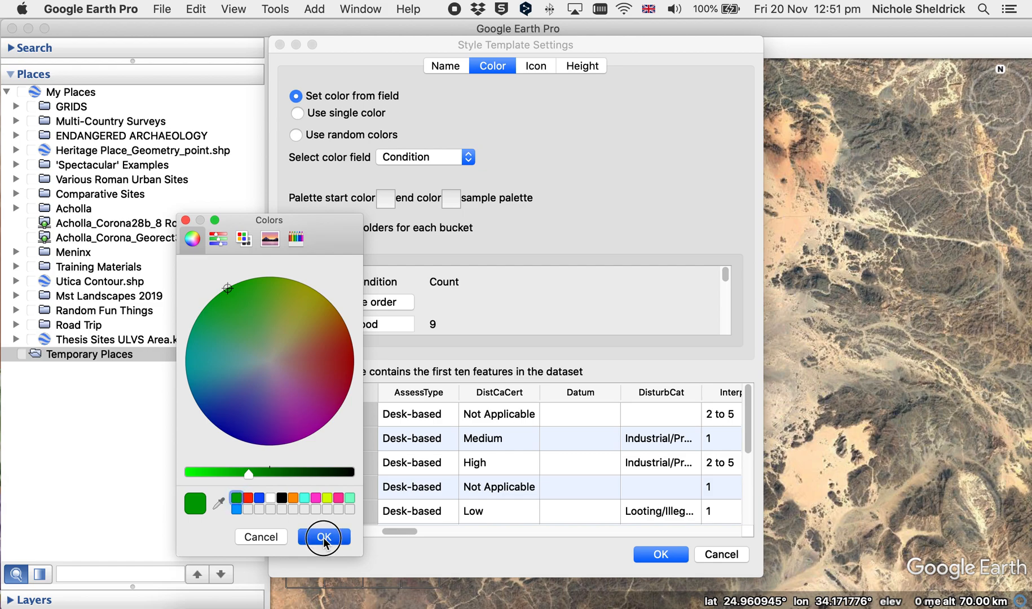
click(452, 201)
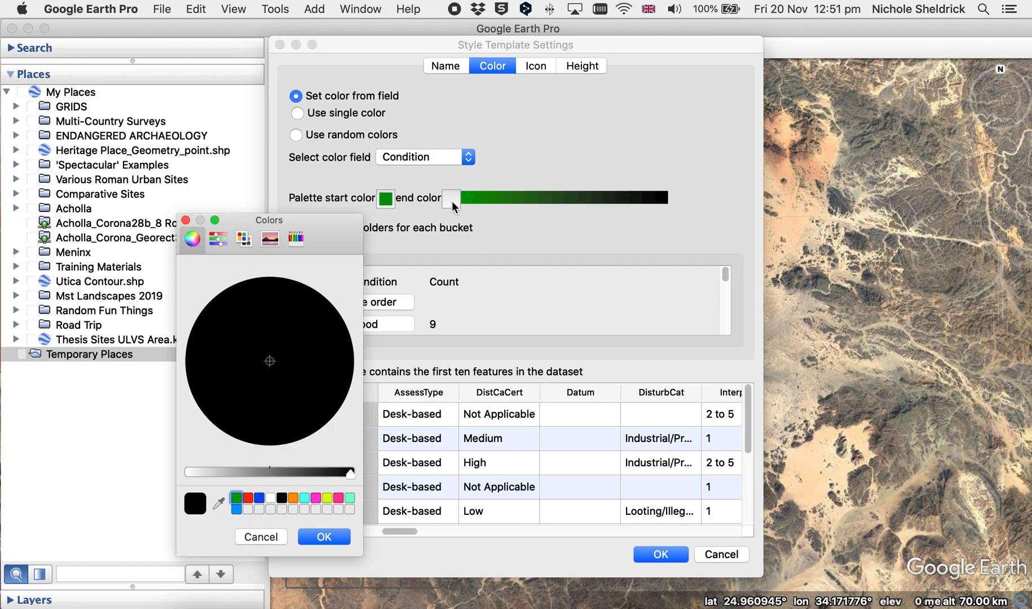
click(250, 499)
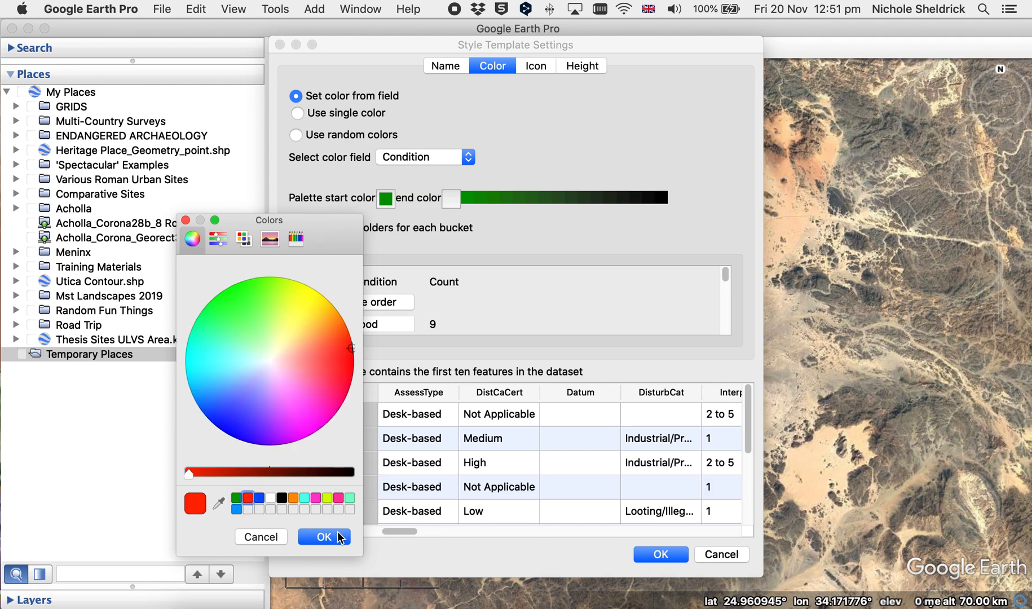
click(338, 535)
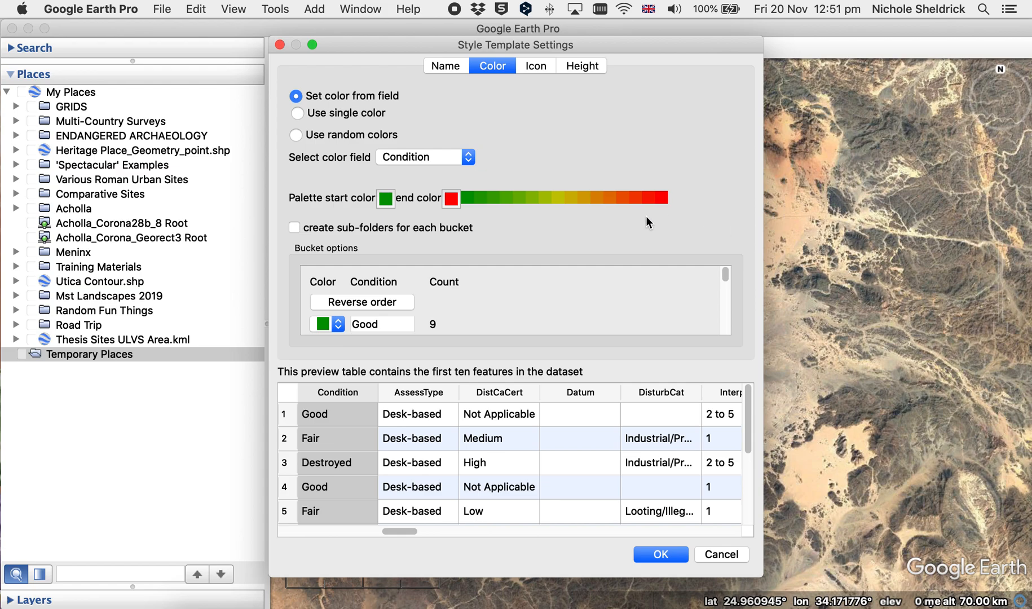
- Check the palette colors of the Condition buckets and enable sub-folder creation for each bucket
scroll(473, 300, down, 2)
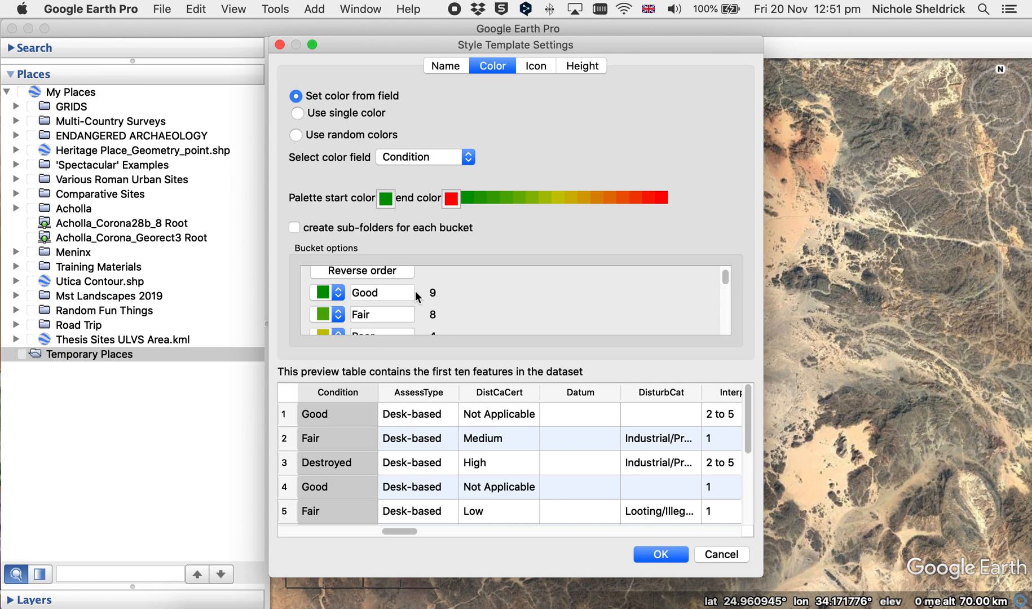
scroll(394, 308, down, 3)
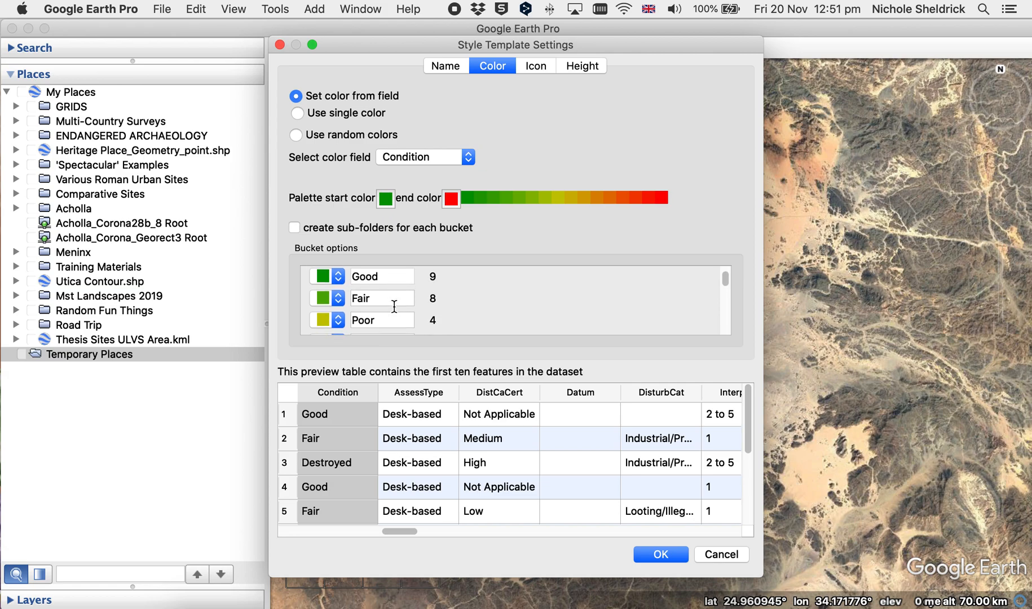
scroll(497, 285, up, 3)
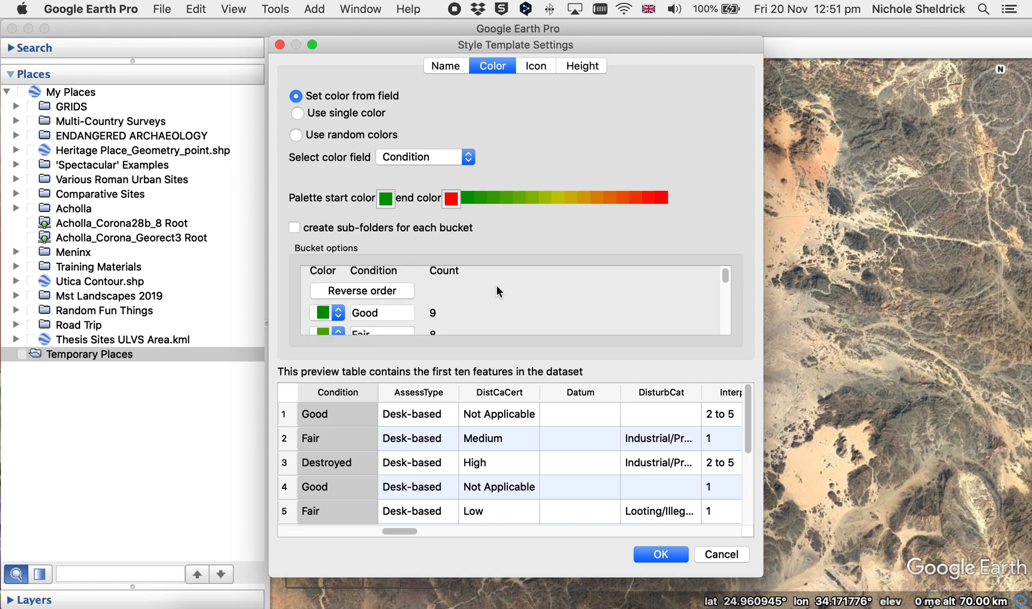
click(295, 228)
scroll(596, 308, down, 3)
click(472, 279)
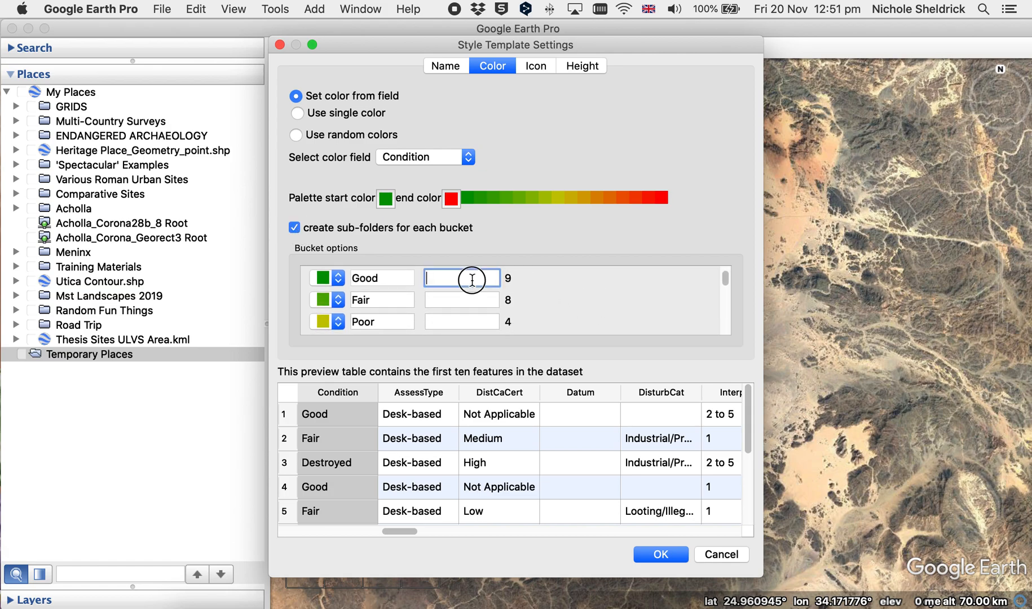
scroll(532, 291, up, 3)
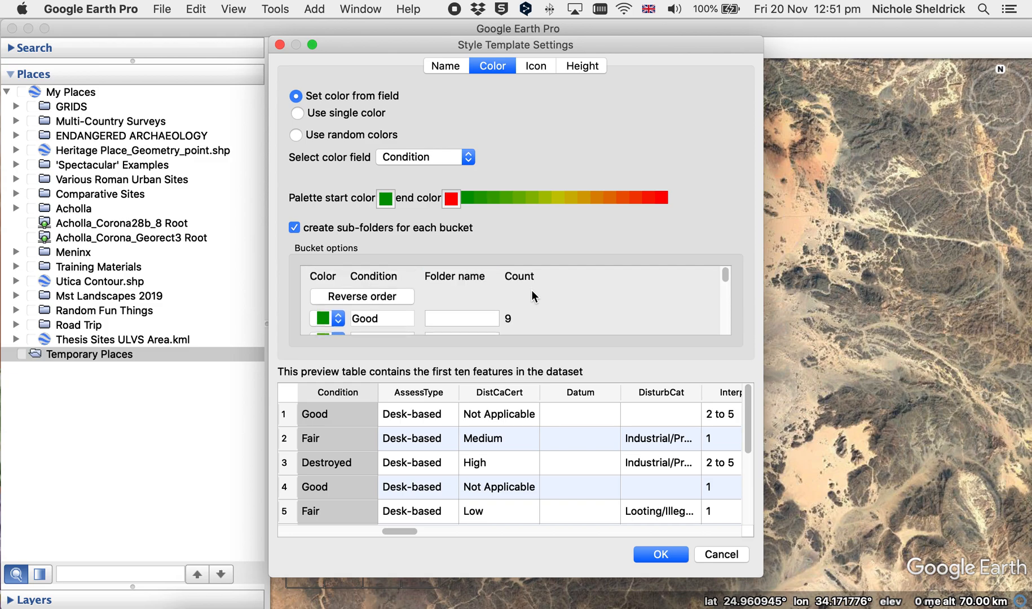
- Name the sub-folders of the first two Condition buckets Good and Fair, matching their values
scroll(491, 288, down, 1)
scroll(491, 288, down, 1)
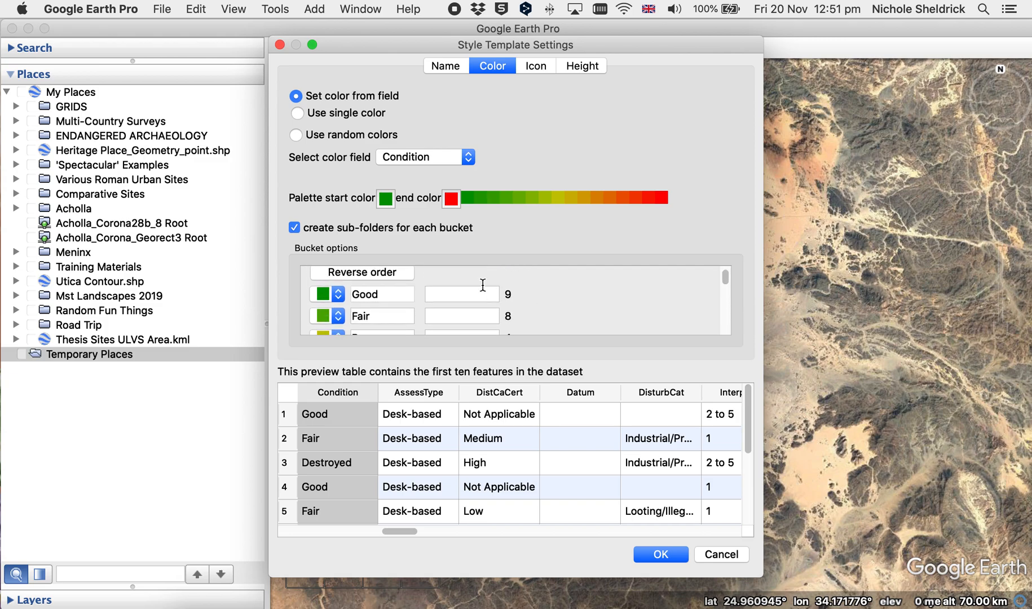
click(470, 294)
text(Good)
click(462, 312)
text(Fair)
- Name the sub-folders of the remaining Condition buckets Poor, Destroyed and Unknown, matching their values
scroll(513, 303, down, 1)
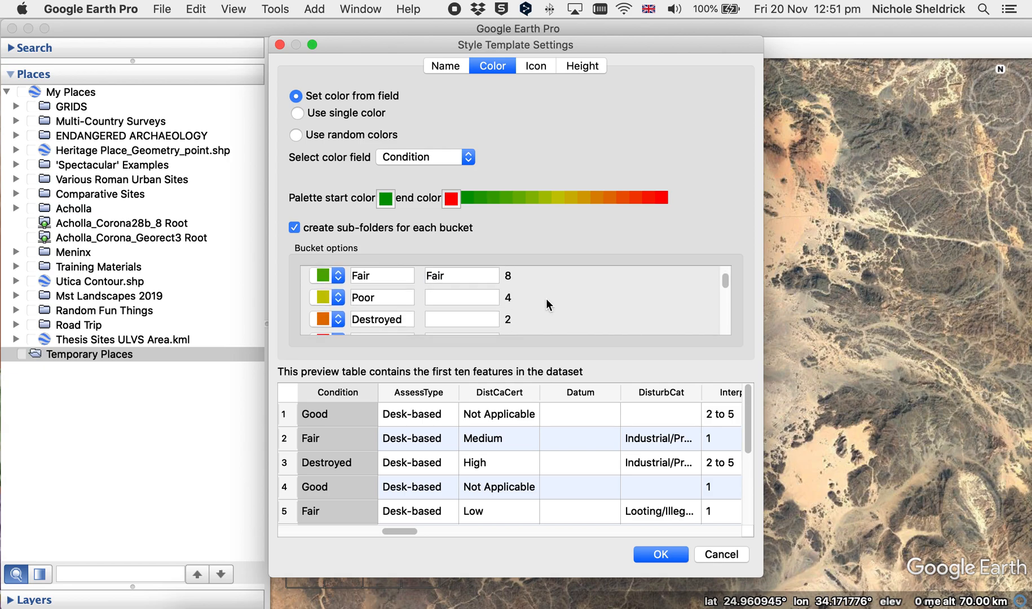
click(439, 296)
text(Poor)
click(445, 319)
text(Destroyed)
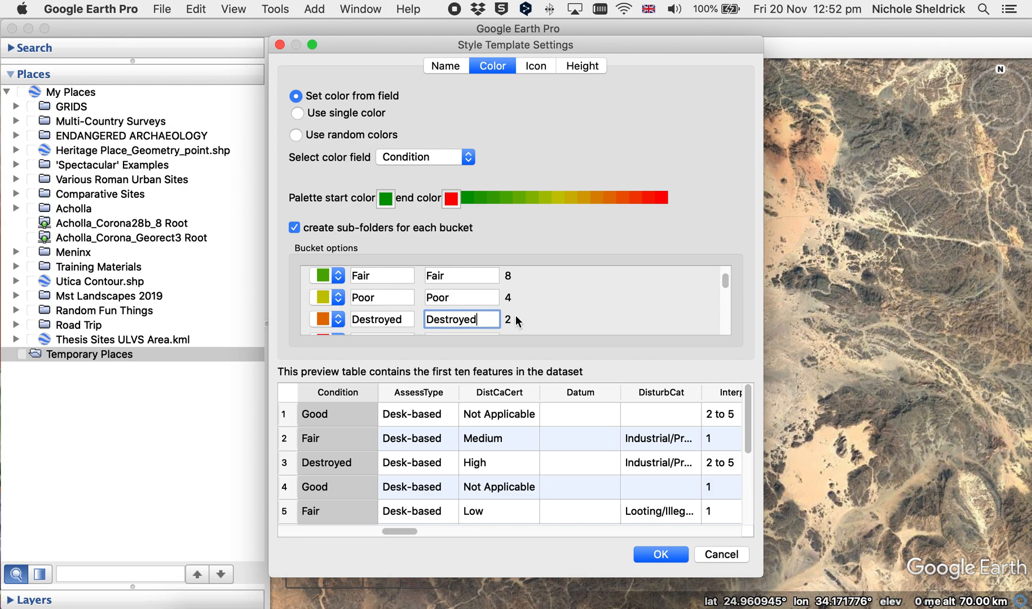
scroll(516, 319, down, 2)
click(470, 300)
text(Unknown)
click(586, 318)
scroll(563, 310, up, 5)
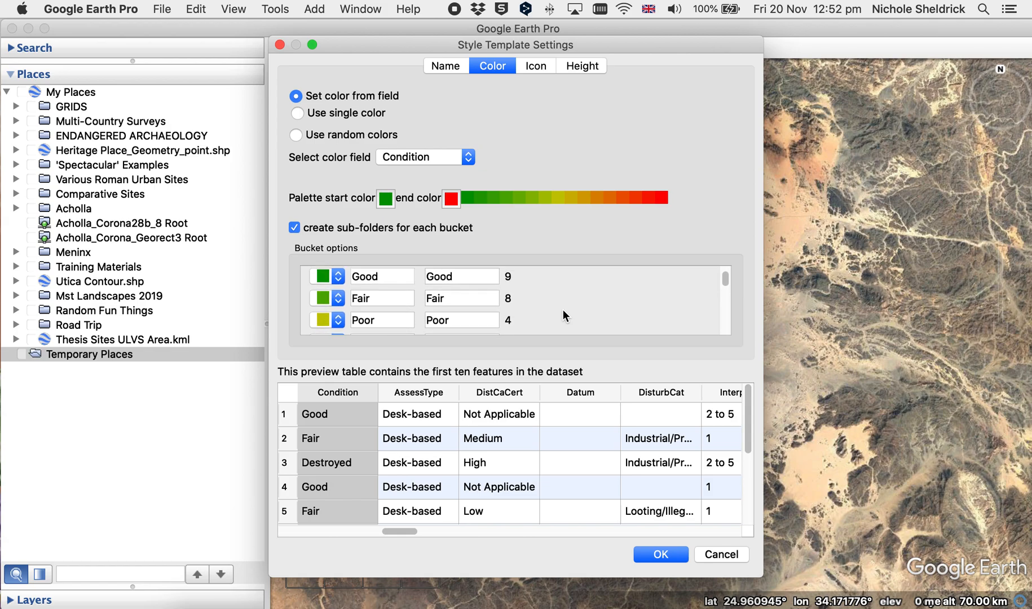
- Set the Good bucket to the first green of the palette and review the other buckets' colors
scroll(563, 310, down, 2)
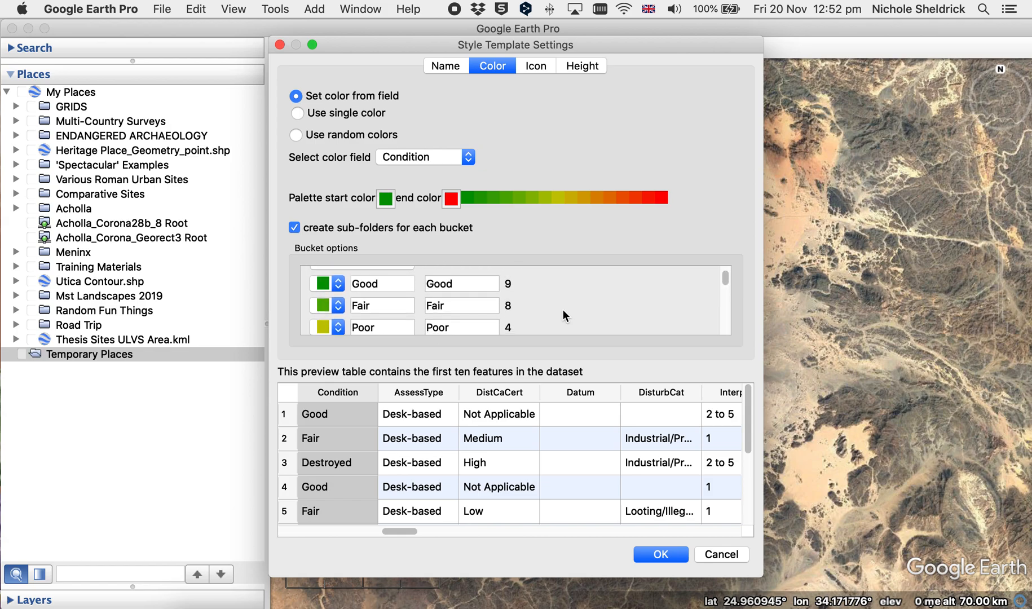
click(338, 285)
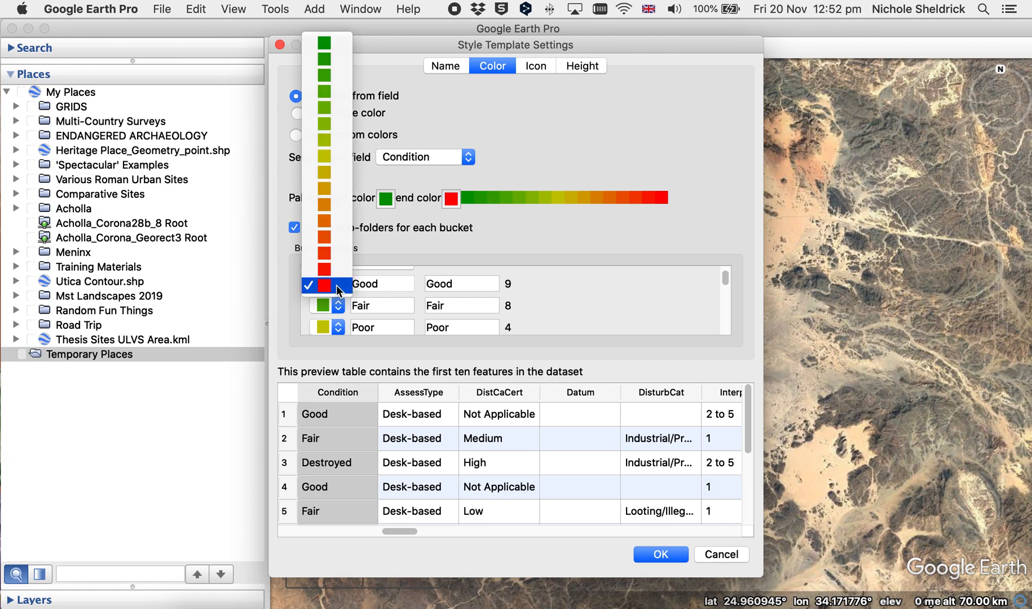
click(323, 43)
scroll(622, 304, down, 2)
scroll(621, 298, up, 2)
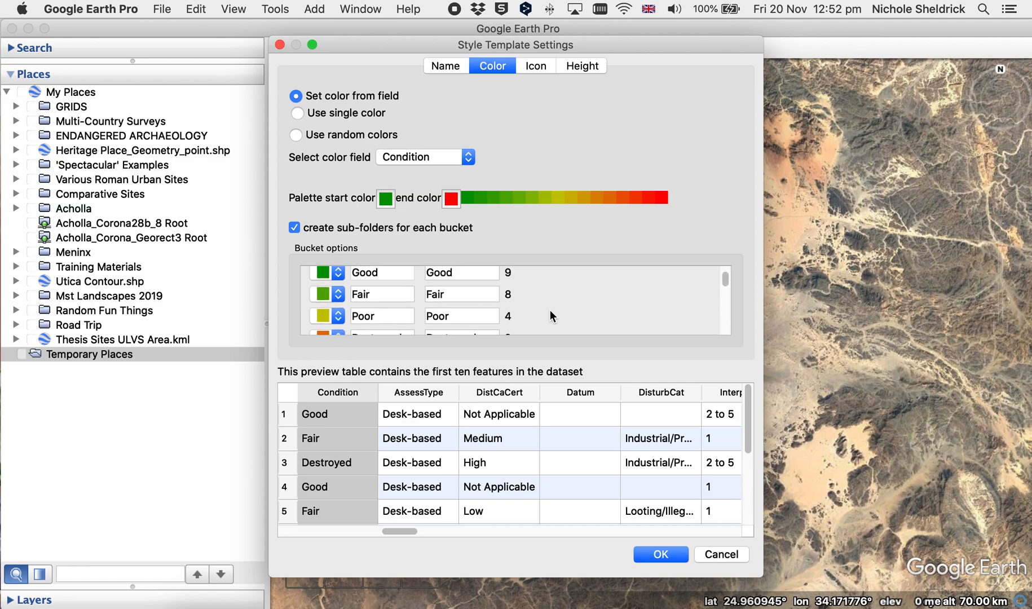
scroll(627, 290, down, 4)
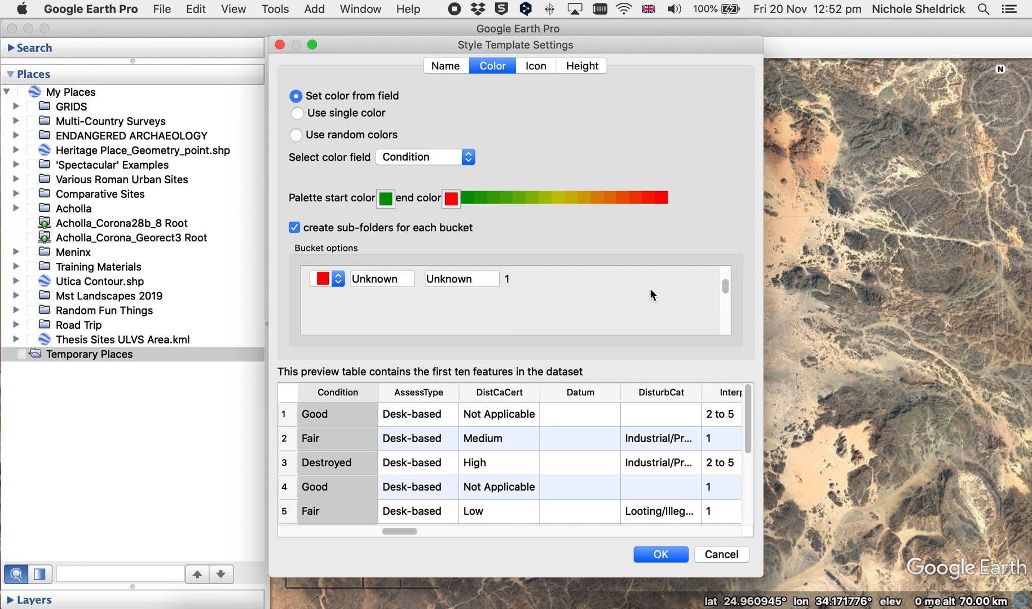
- Use the concentric-circles target icon as the same icon for all features
click(541, 68)
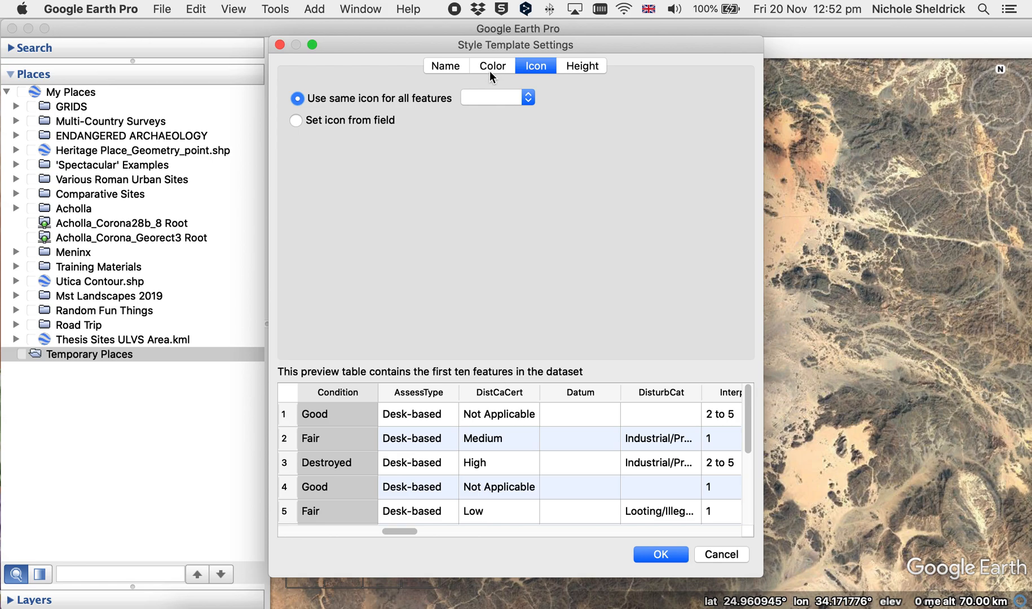
click(528, 97)
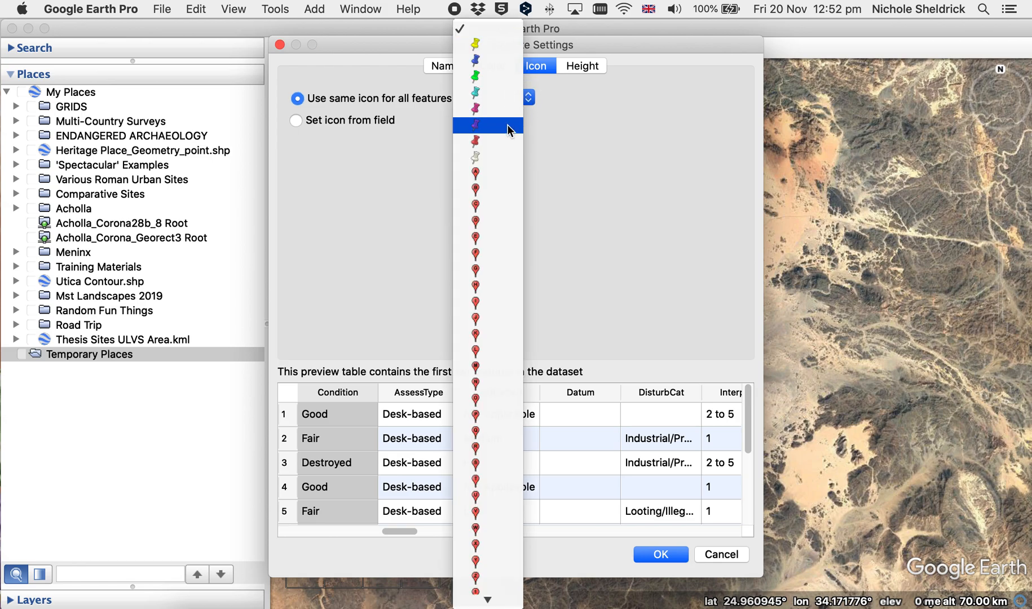
scroll(499, 406, down, 10)
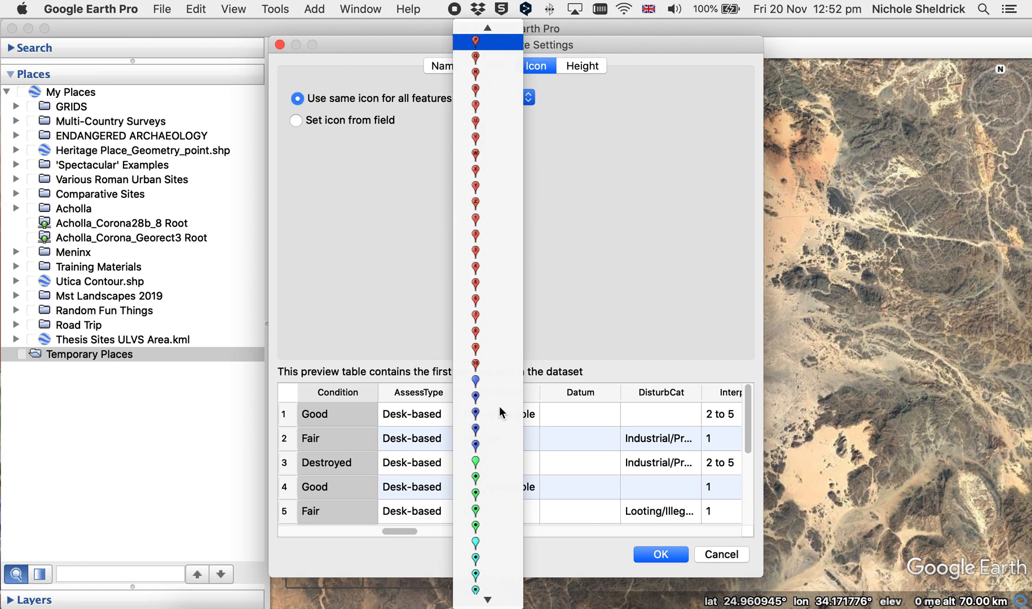
scroll(499, 407, down, 10)
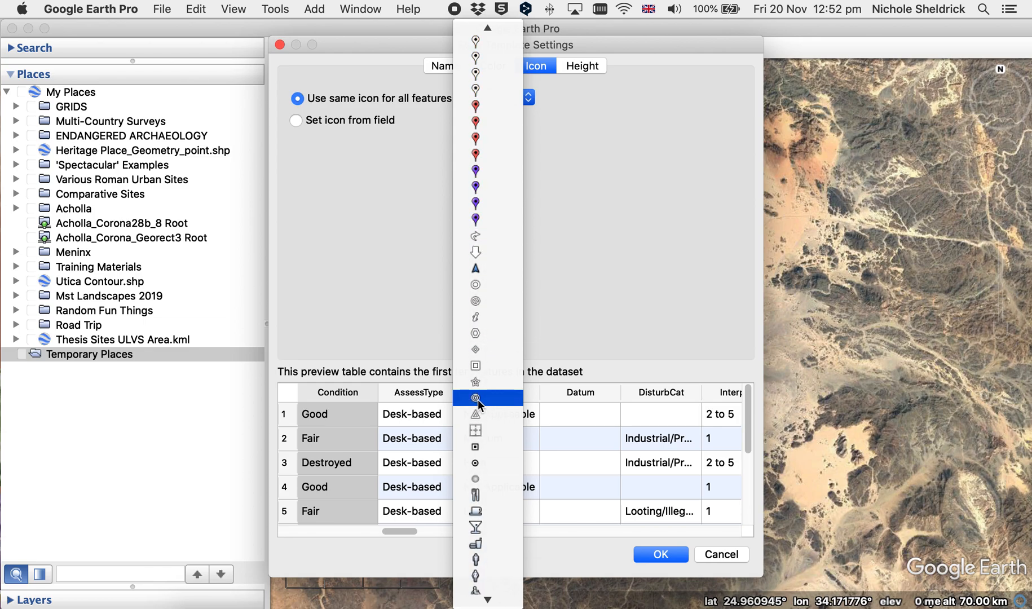
click(477, 399)
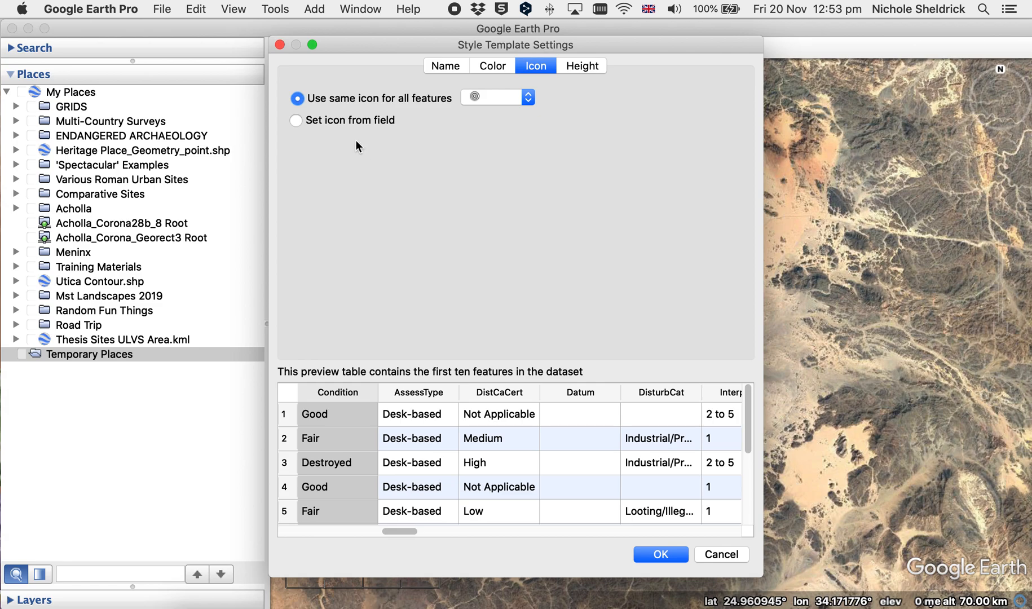
- Try setting the icons from the DisturbCat field and return to the same icon for all features
click(297, 121)
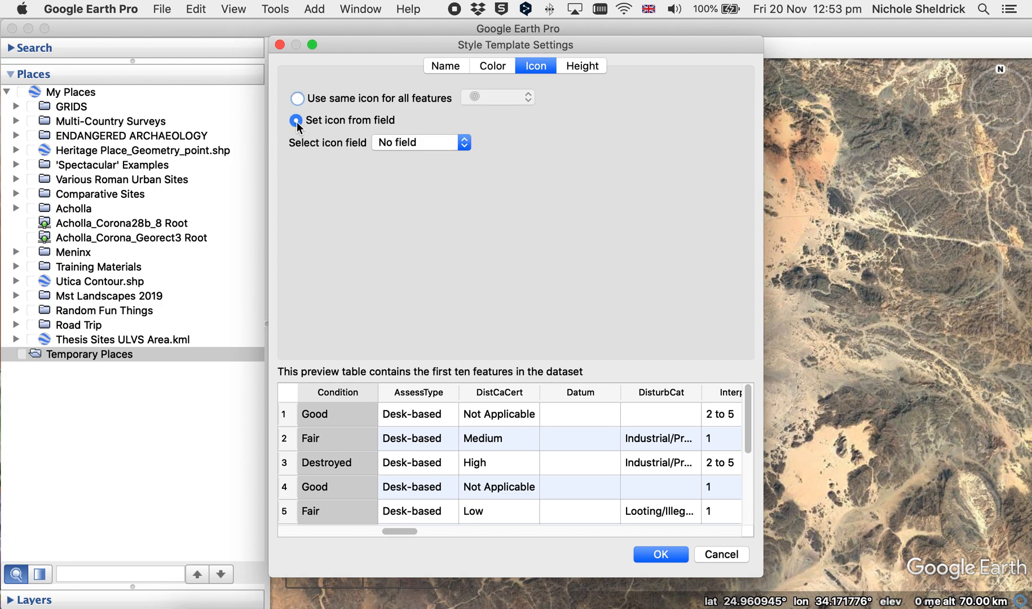
click(465, 143)
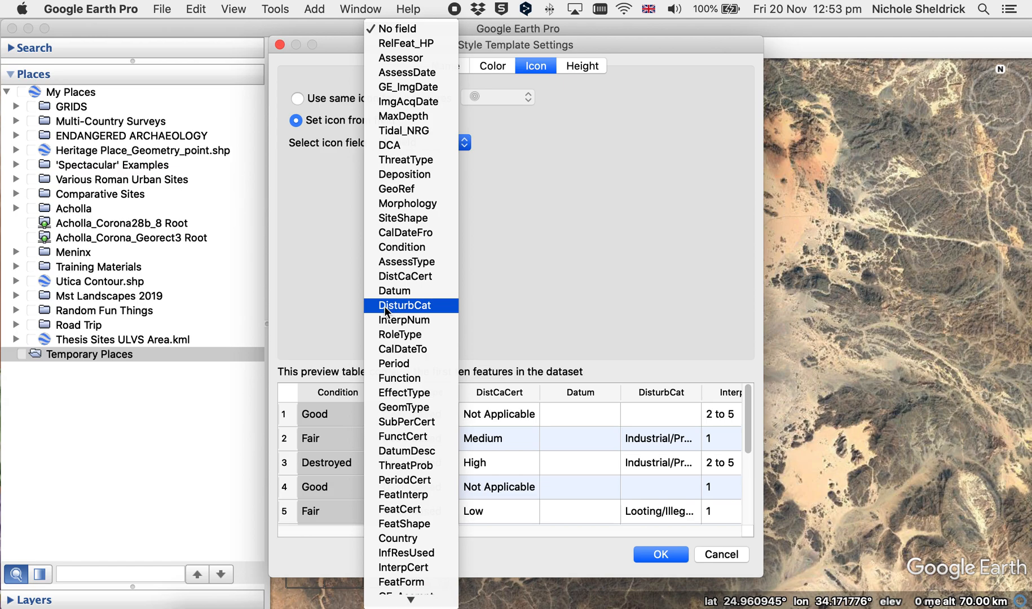
click(405, 306)
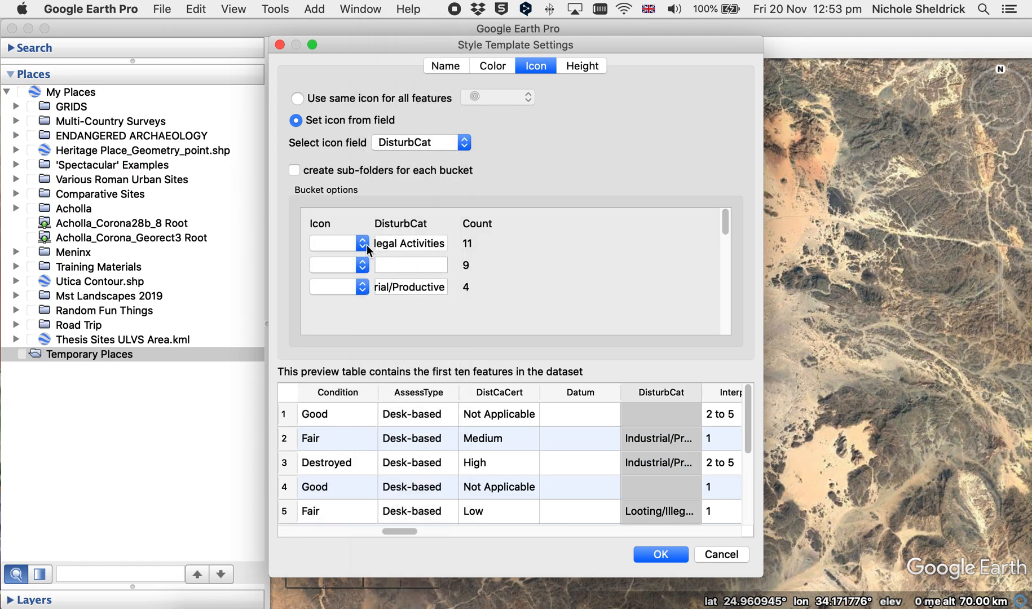
double_click(398, 287)
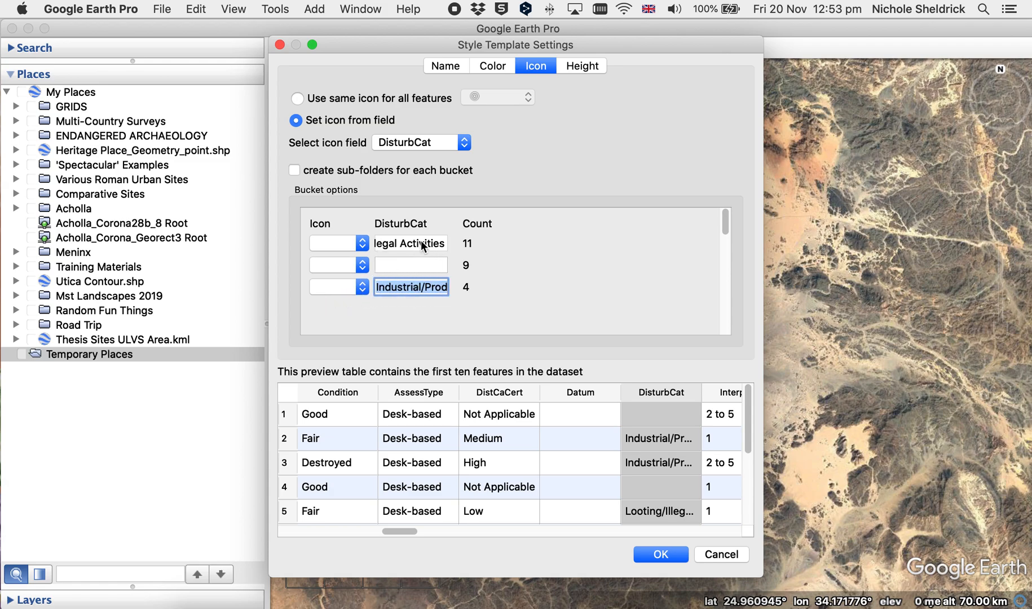
click(516, 245)
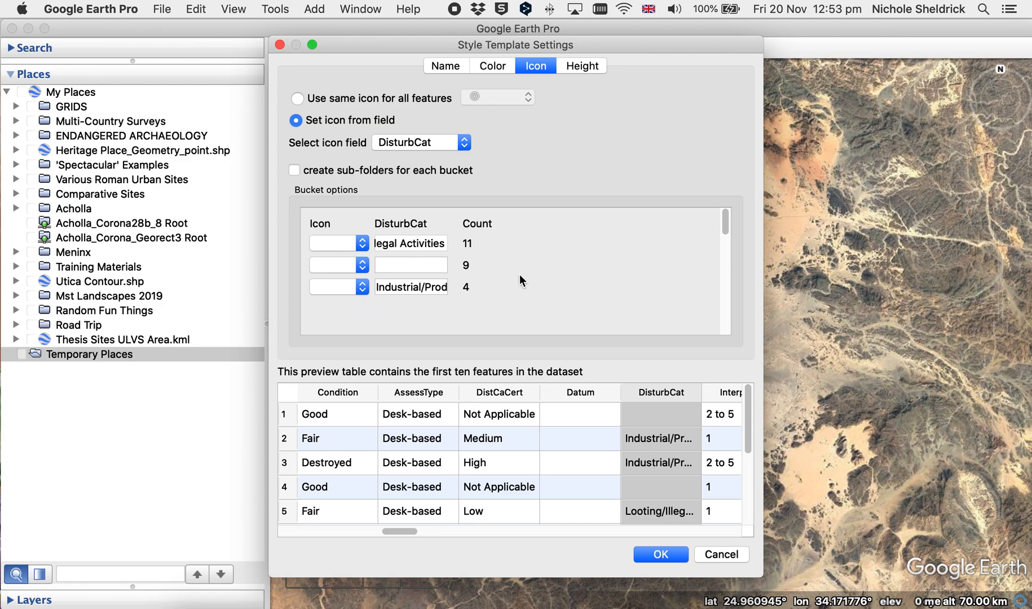
click(297, 99)
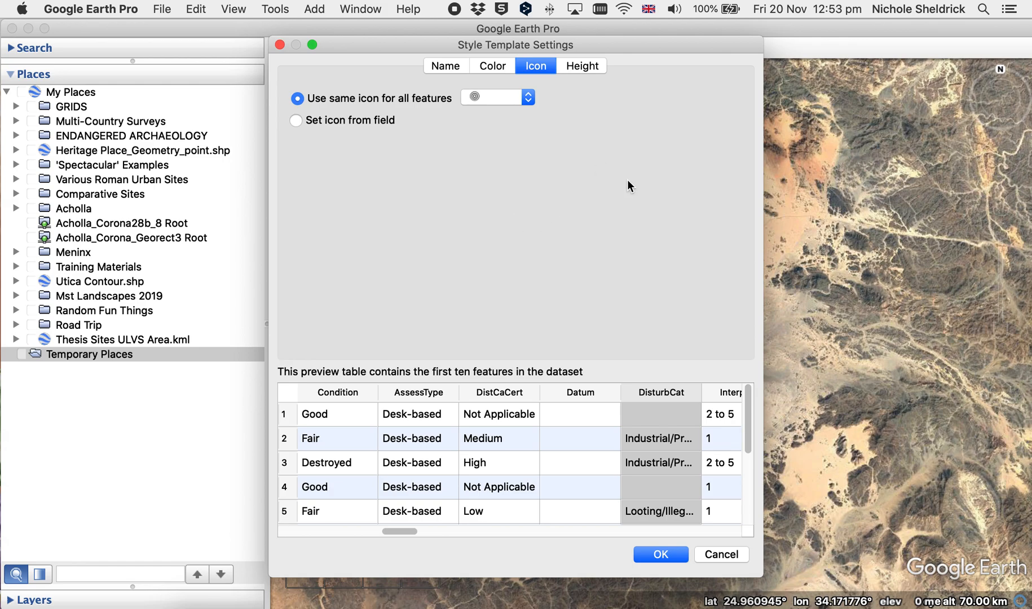
- Keep the features clamped to the ground and save the style template as Heritage Place_Geometry_point5
click(572, 69)
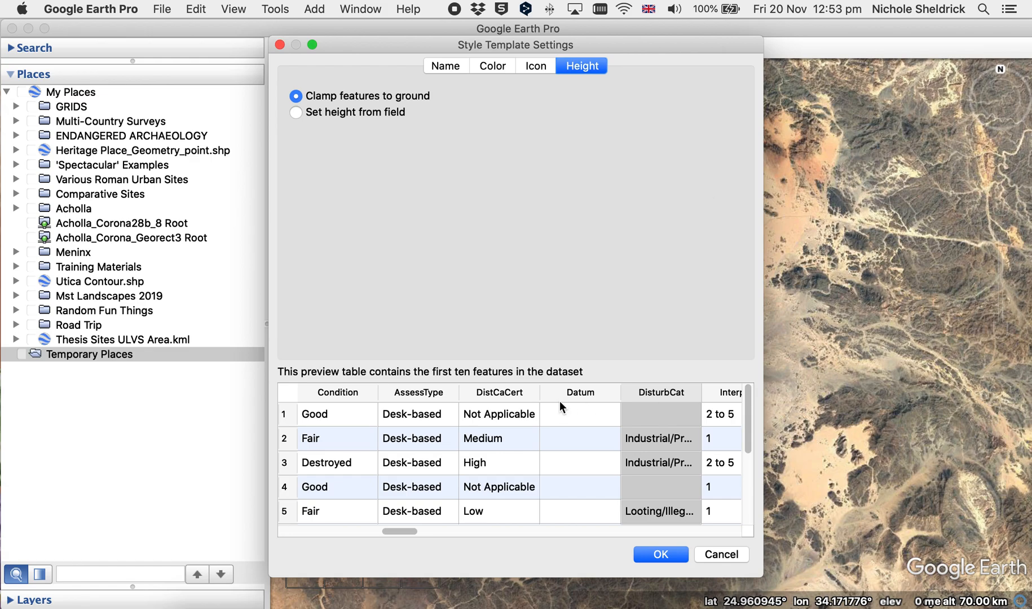
click(661, 555)
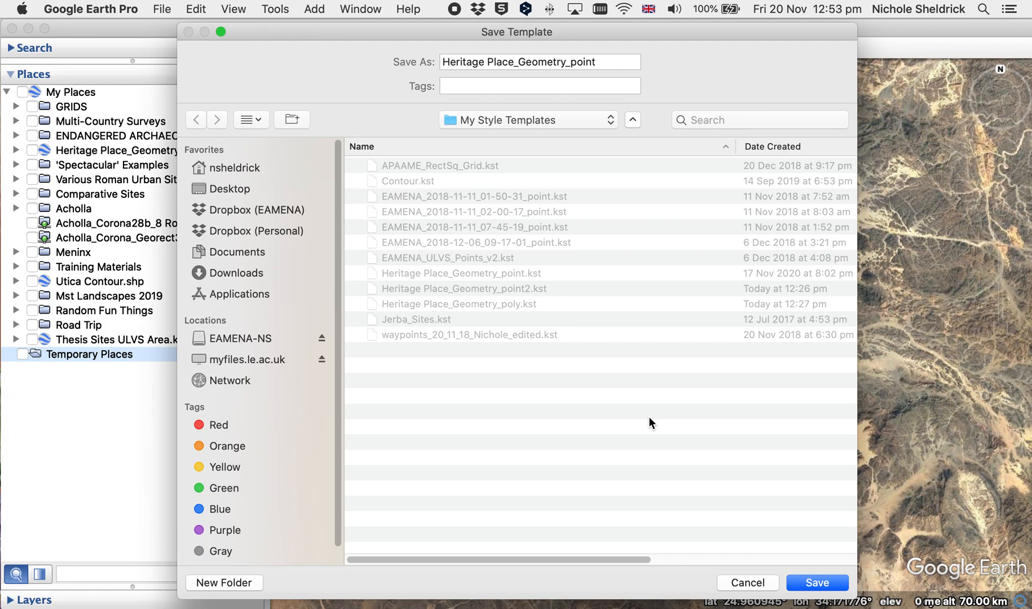
click(597, 62)
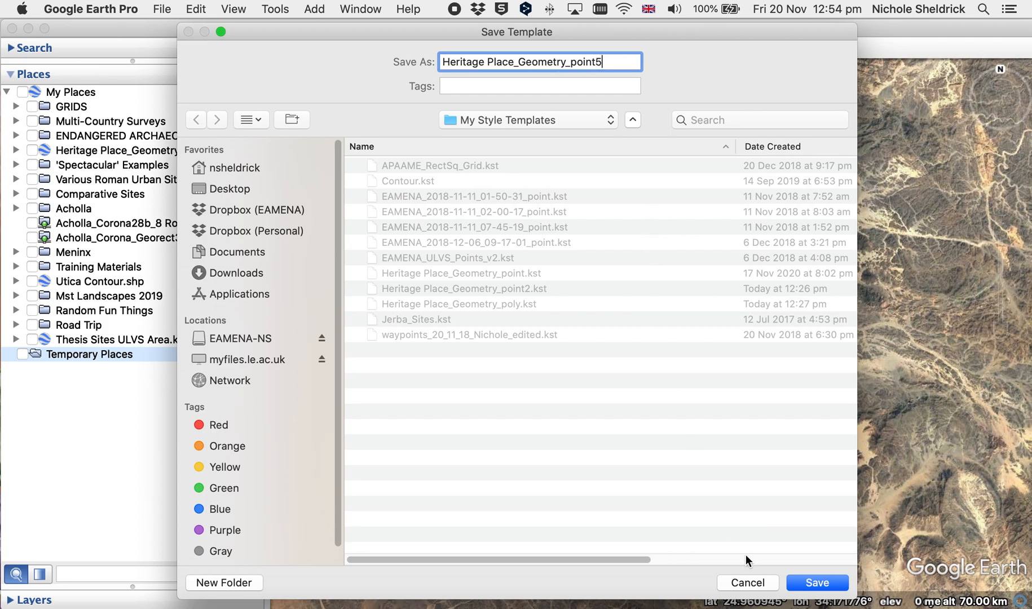
click(818, 582)
- Display the imported Heritage Place_Geometry_point.shp layer from Temporary Places on the map
scroll(556, 525, up, 3)
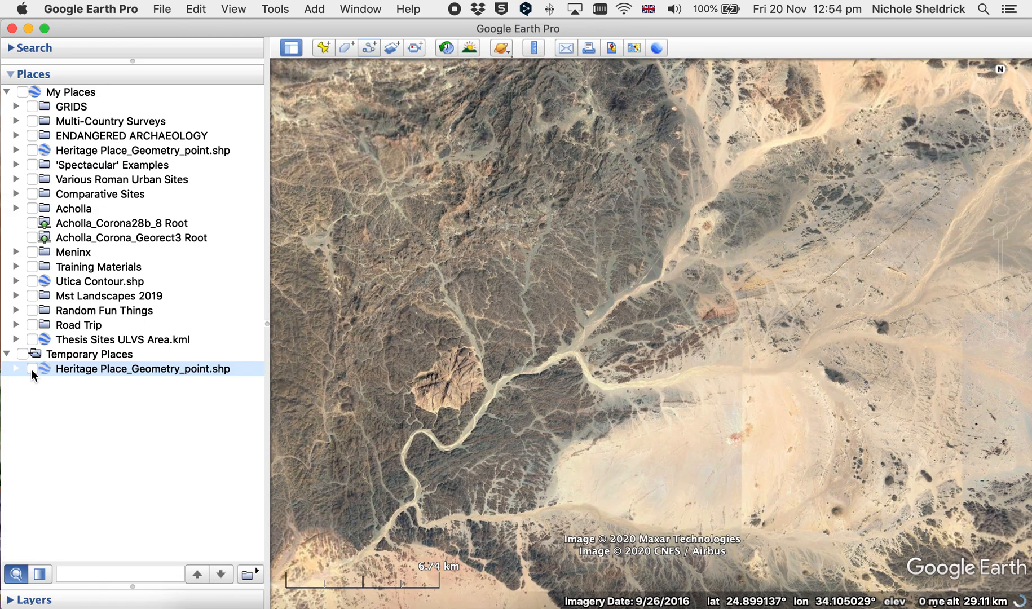
click(30, 369)
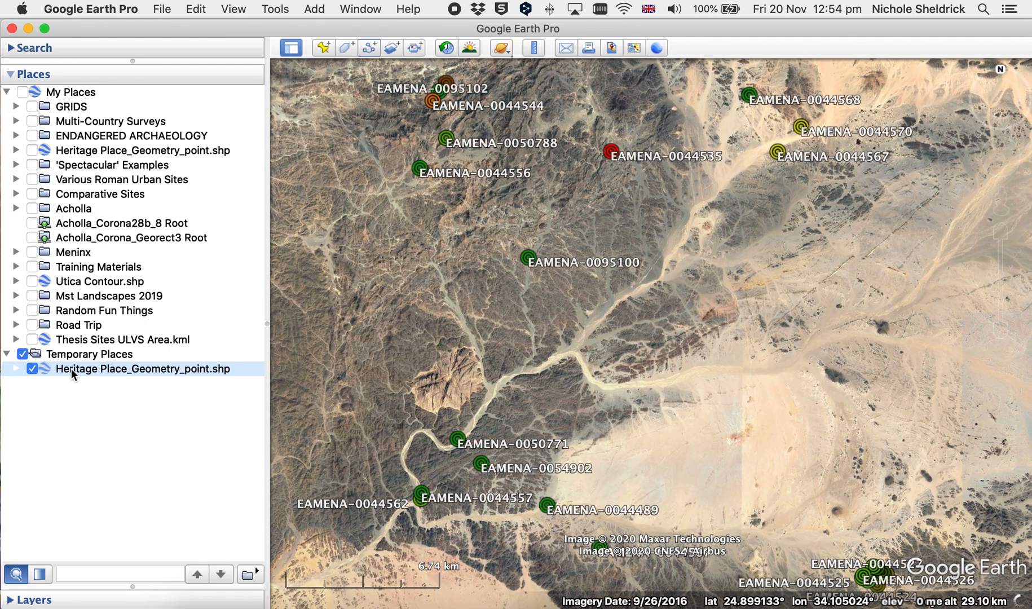
- Expand the imported Heritage Place_Geometry_point.shp layer to view its condition sub-folders and the features inside the Good sub-folder
scroll(571, 367, down, 3)
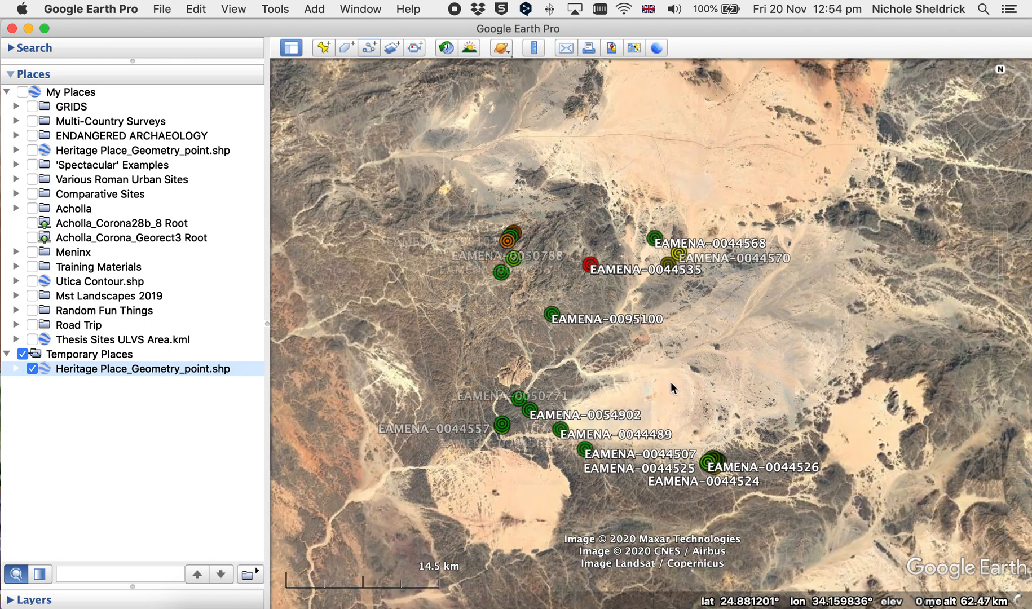
scroll(653, 361, up, 2)
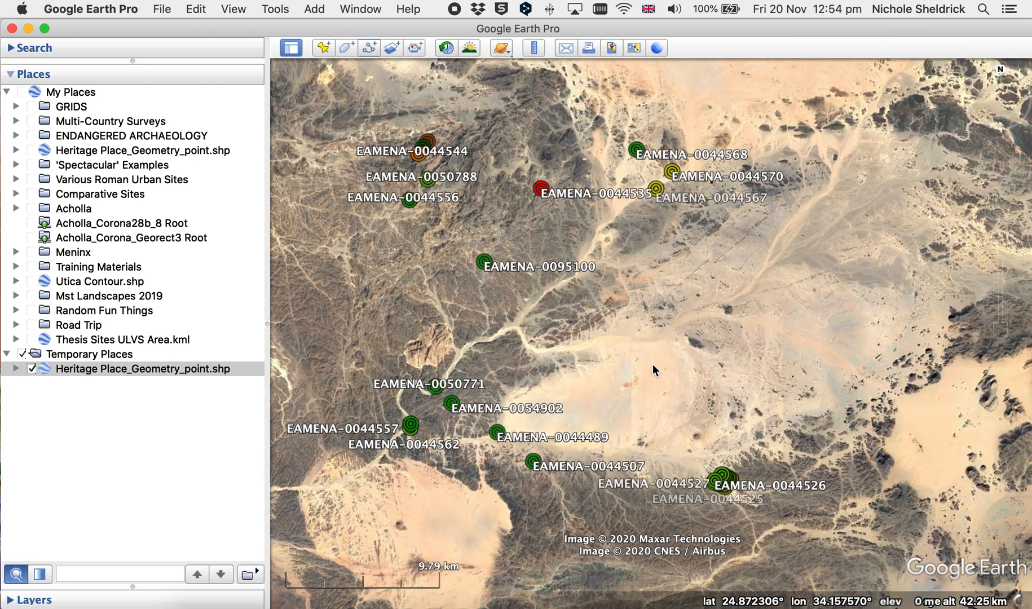
click(16, 368)
click(25, 384)
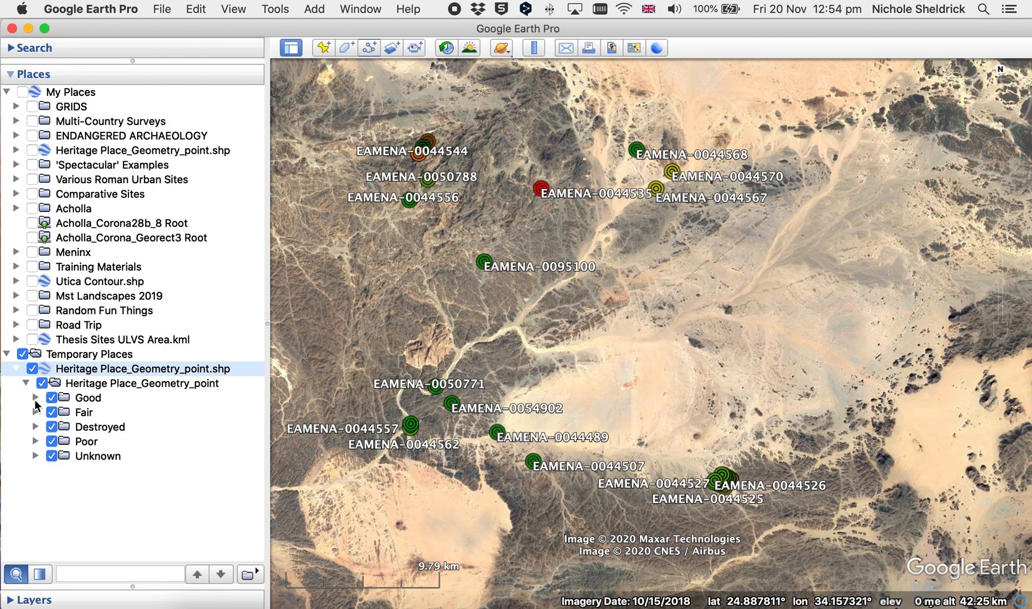
click(35, 400)
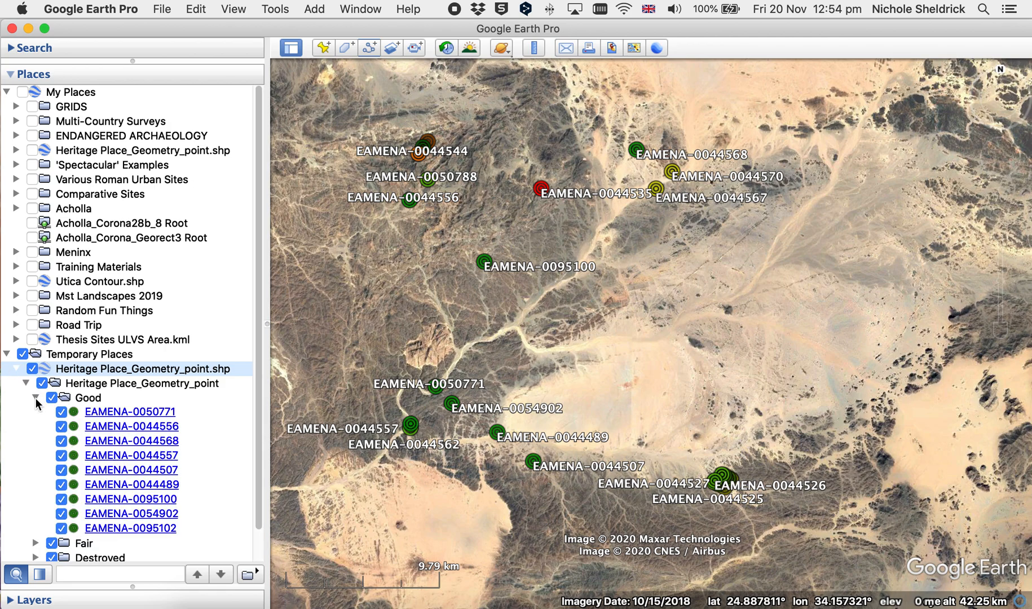
click(36, 397)
- Examine the full attribute list of the EAMENA-0054902 point on the map and close its information balloon
drag(755, 368, 786, 362)
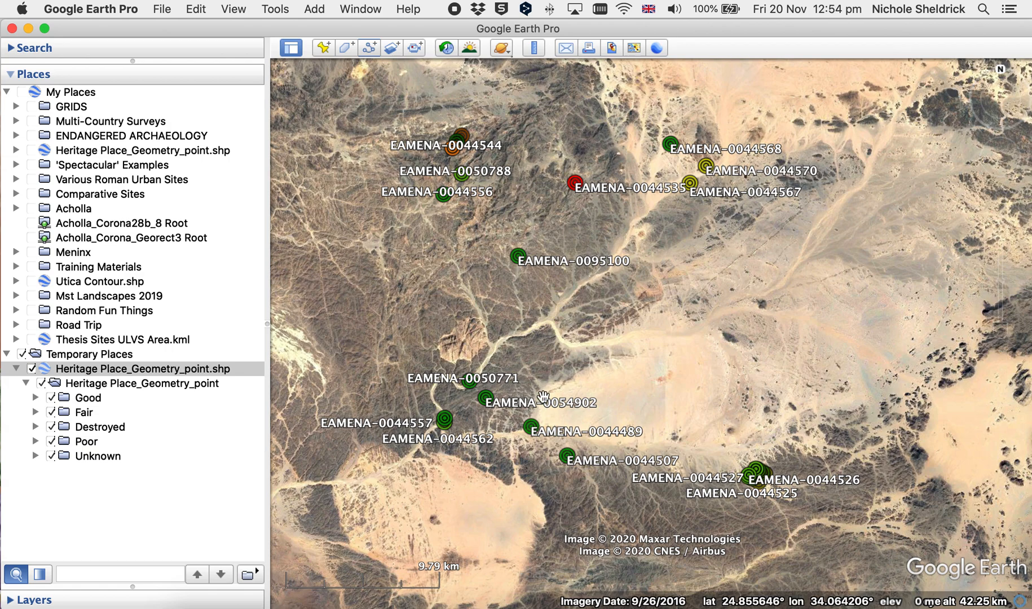
click(487, 400)
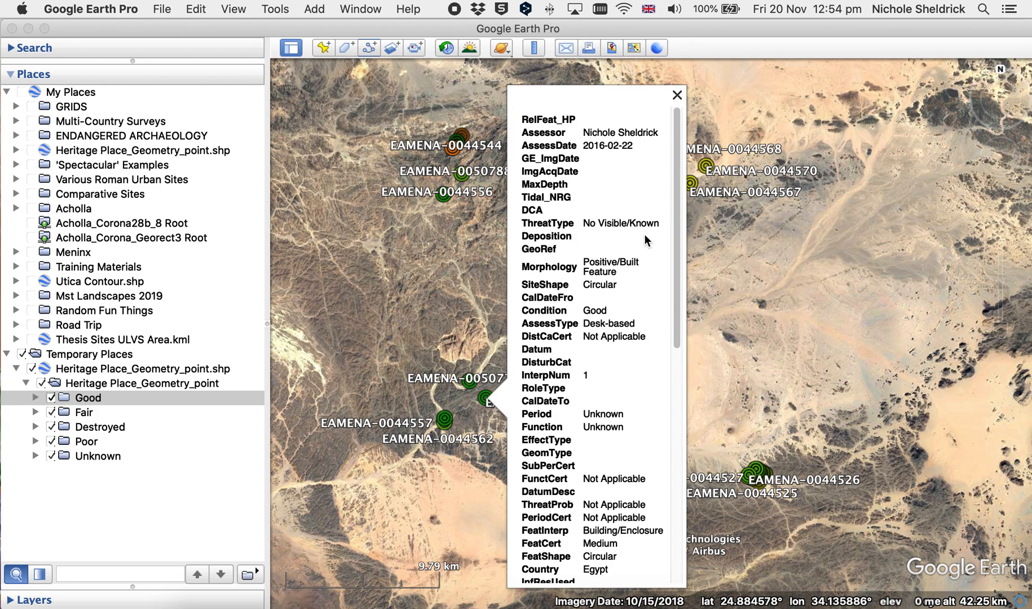
scroll(643, 235, down, 10)
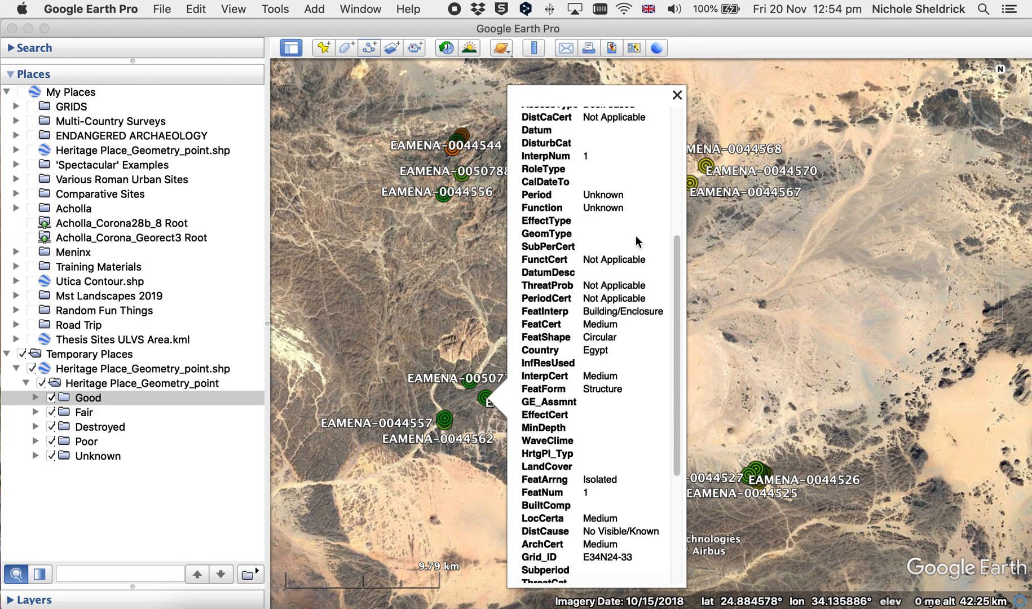
scroll(636, 235, down, 8)
scroll(630, 247, up, 12)
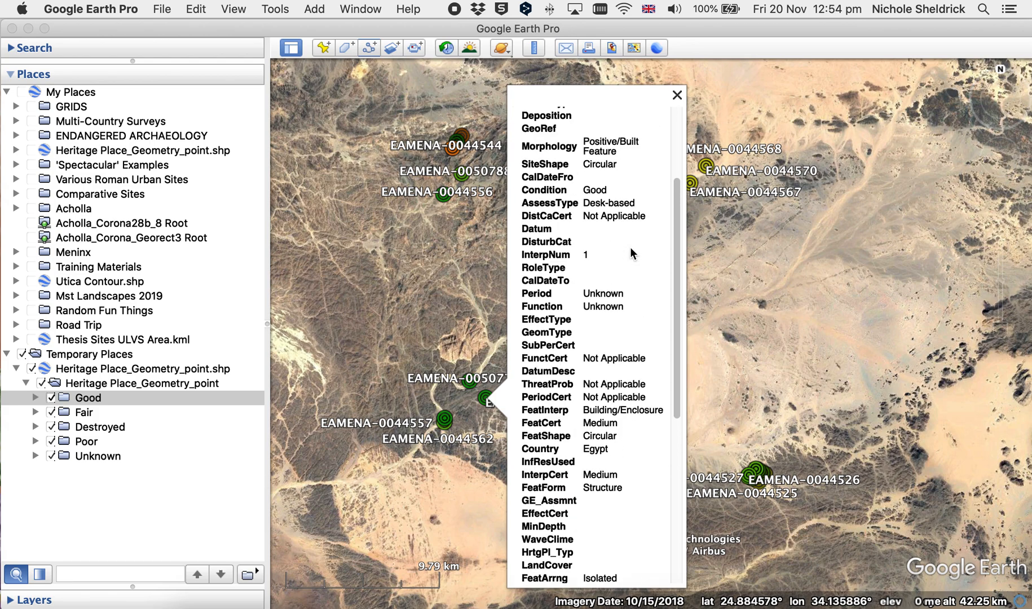
scroll(631, 246, up, 5)
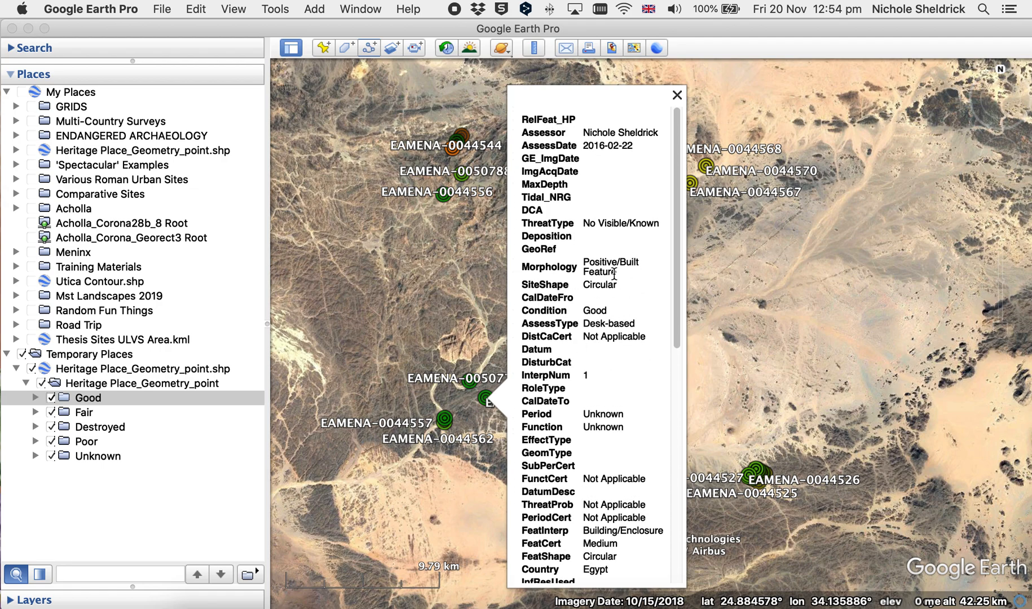
click(677, 95)
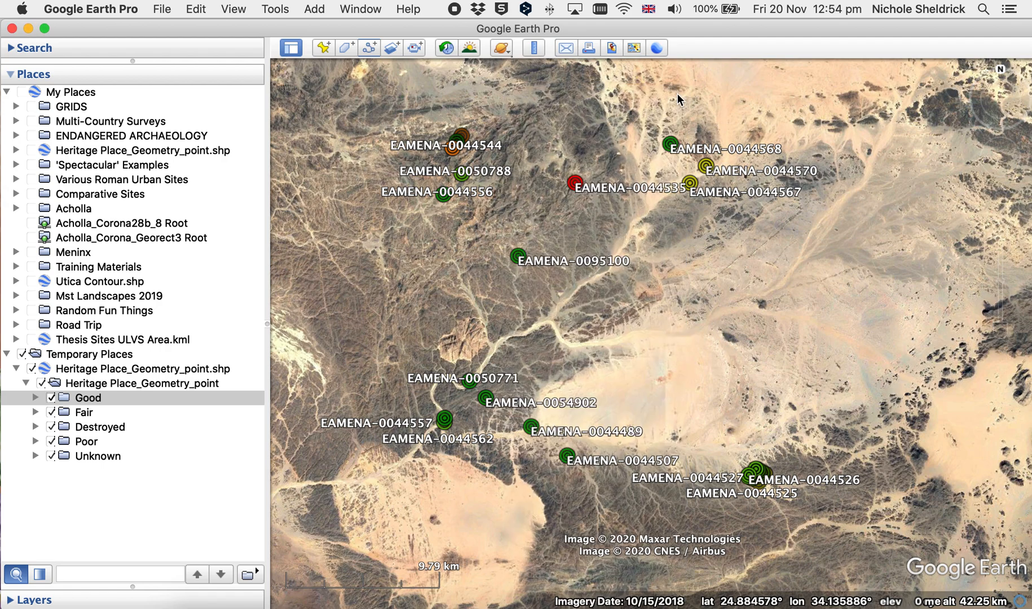
- Move the Heritage Place_Geometry_point.shp layer from Temporary Places to the end of My Places and collapse it
click(25, 384)
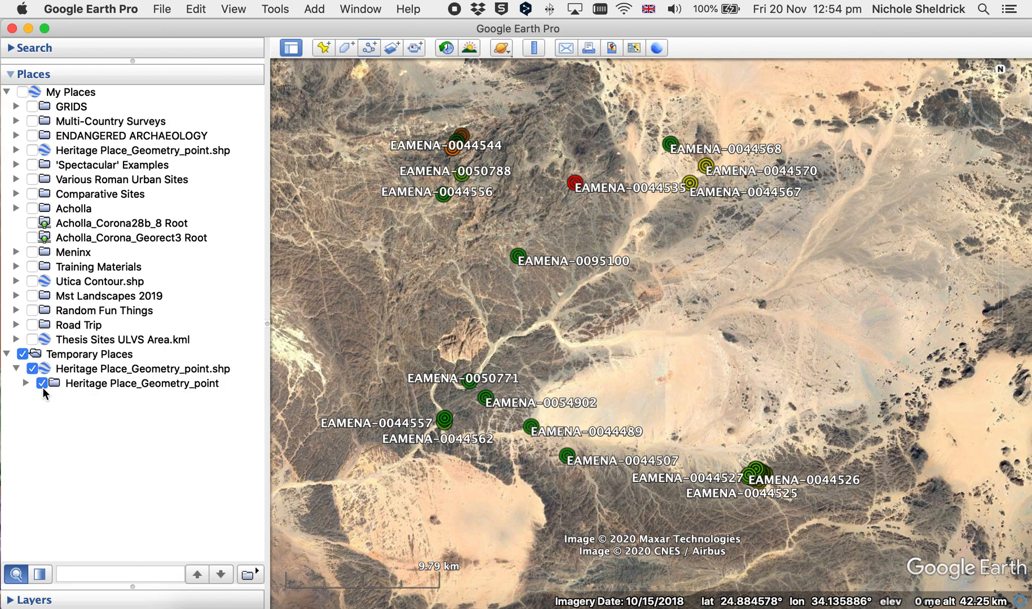
click(107, 371)
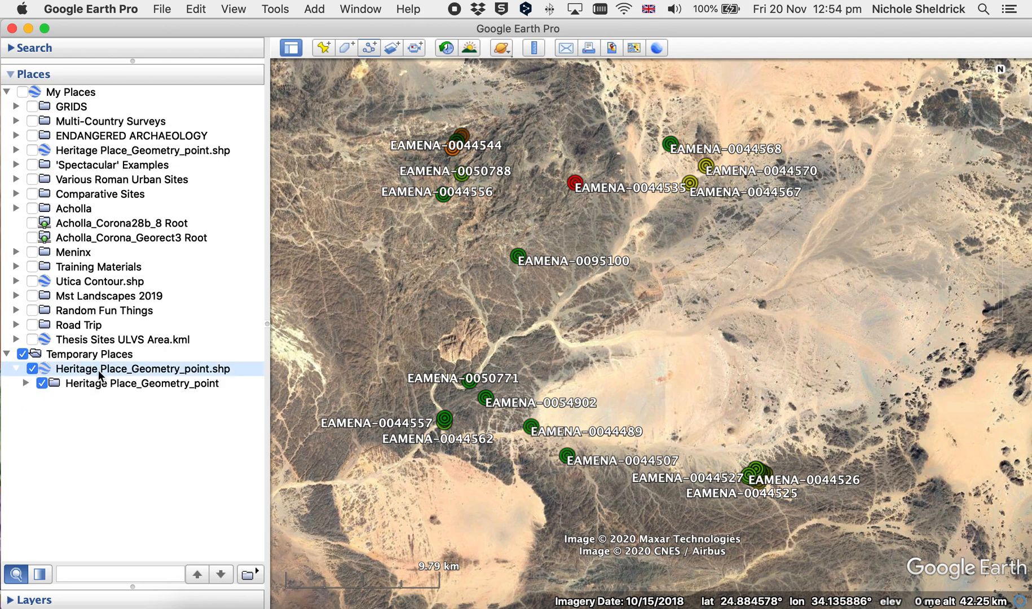
mouse_move(99, 369)
mouse_down()
mouse_move(89, 343)
mouse_move(89, 352)
mouse_up()
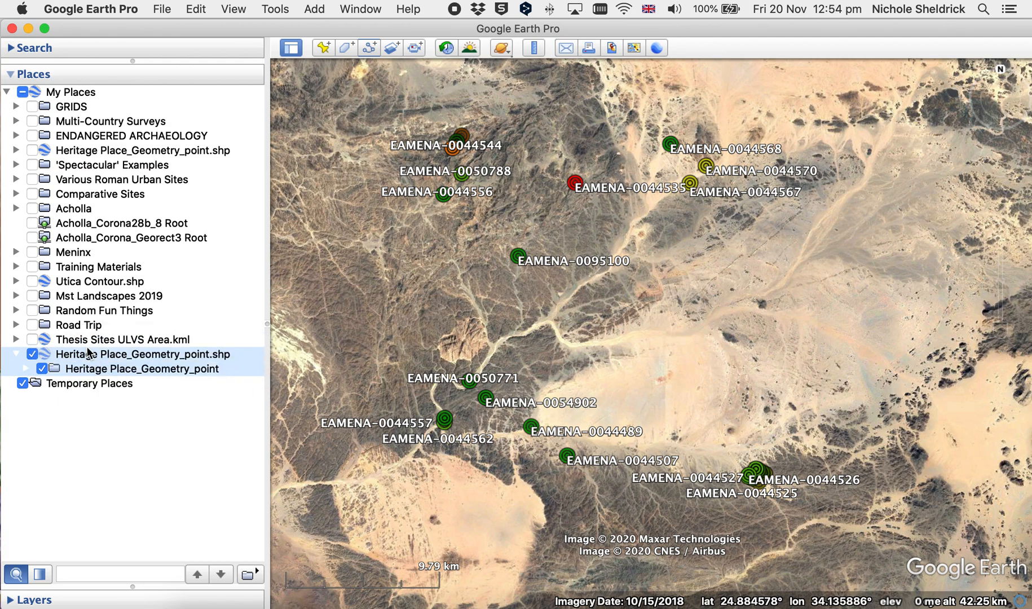
click(16, 354)
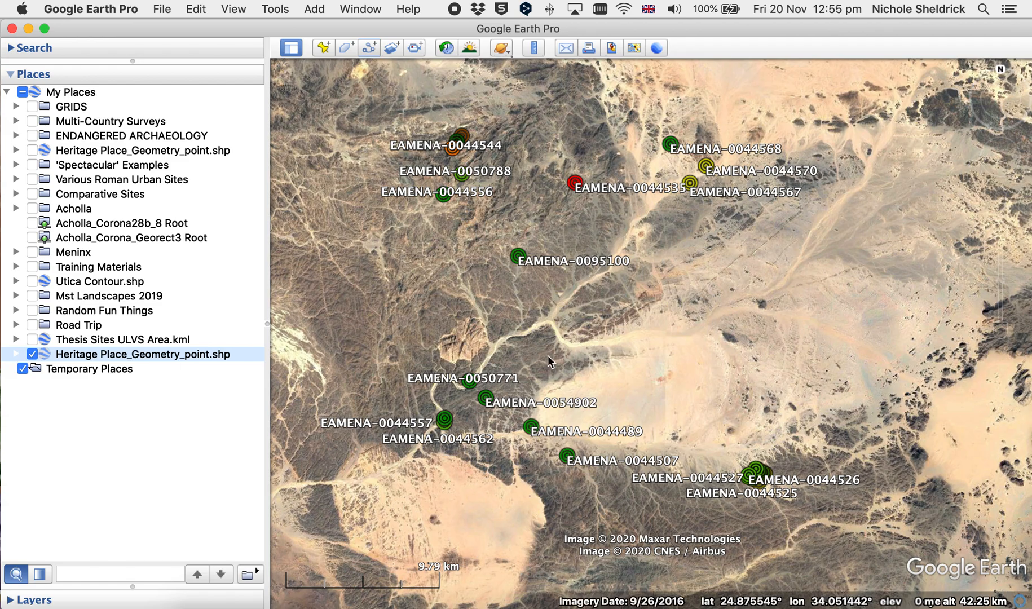
drag(736, 345, 724, 327)
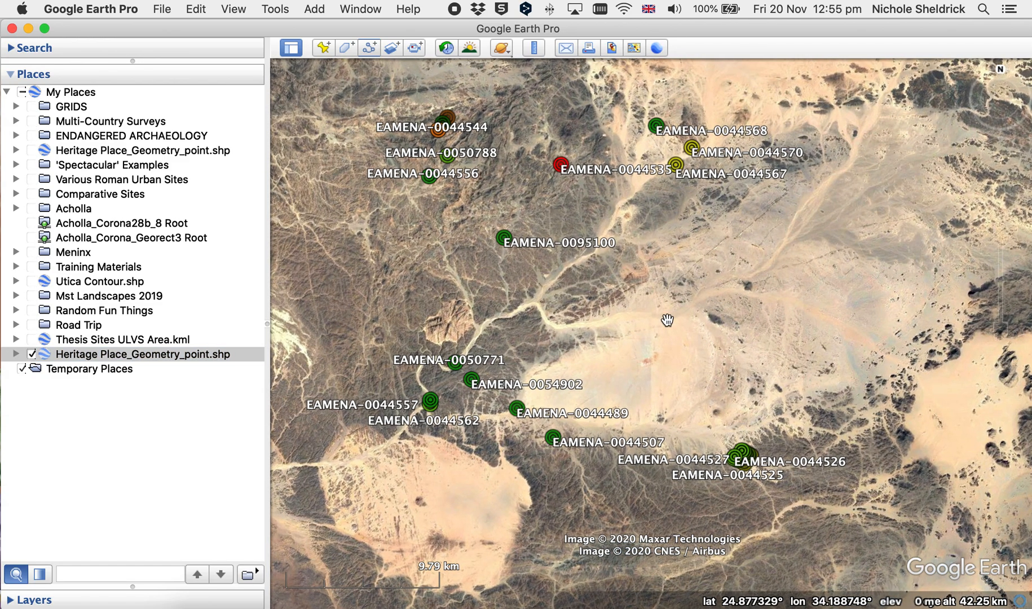
mouse_move(684, 292)
mouse_down()
mouse_move(693, 321)
mouse_move(688, 302)
mouse_up()
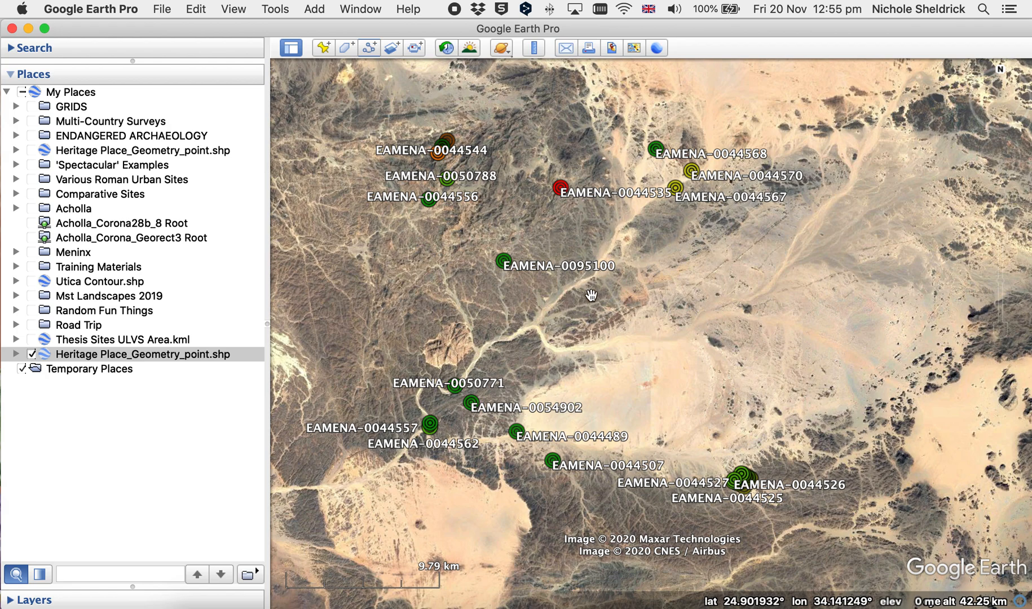
- Import Heritage Place_Geometry_poly.shp from the E34N24-33_export folder and choose to create a new style template for it
click(167, 7)
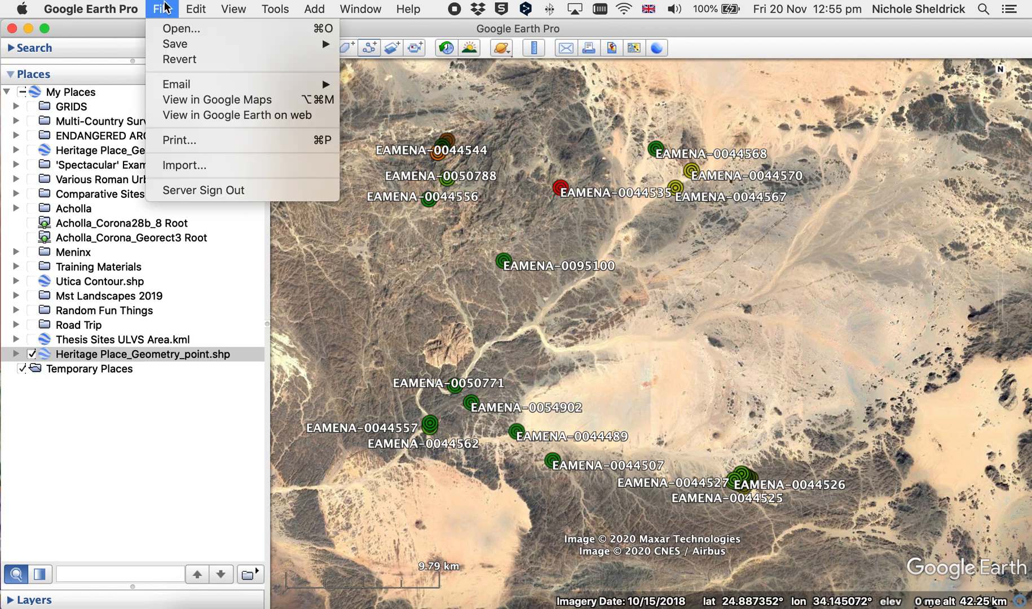
click(213, 166)
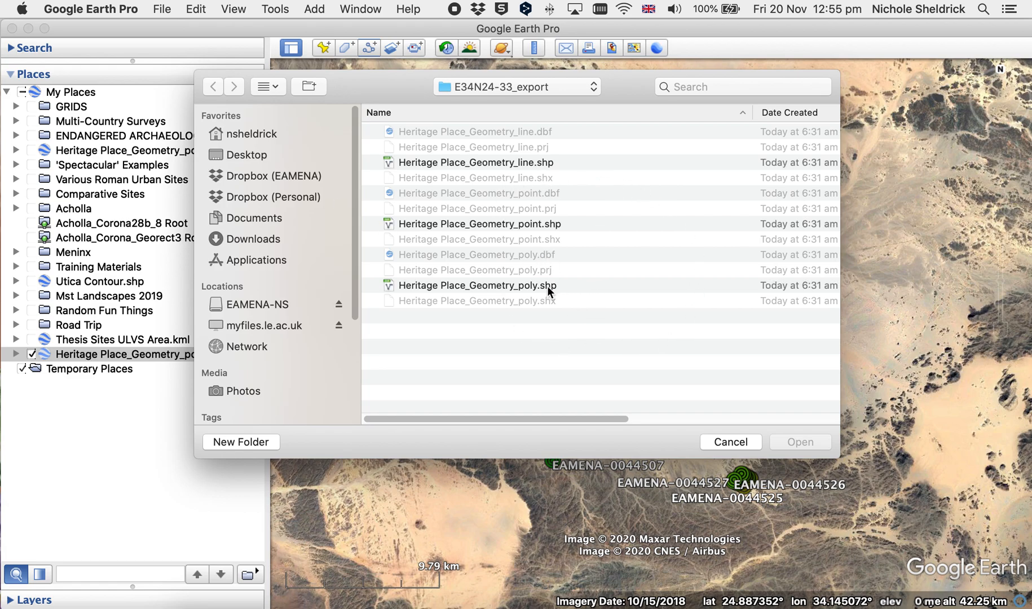
click(583, 287)
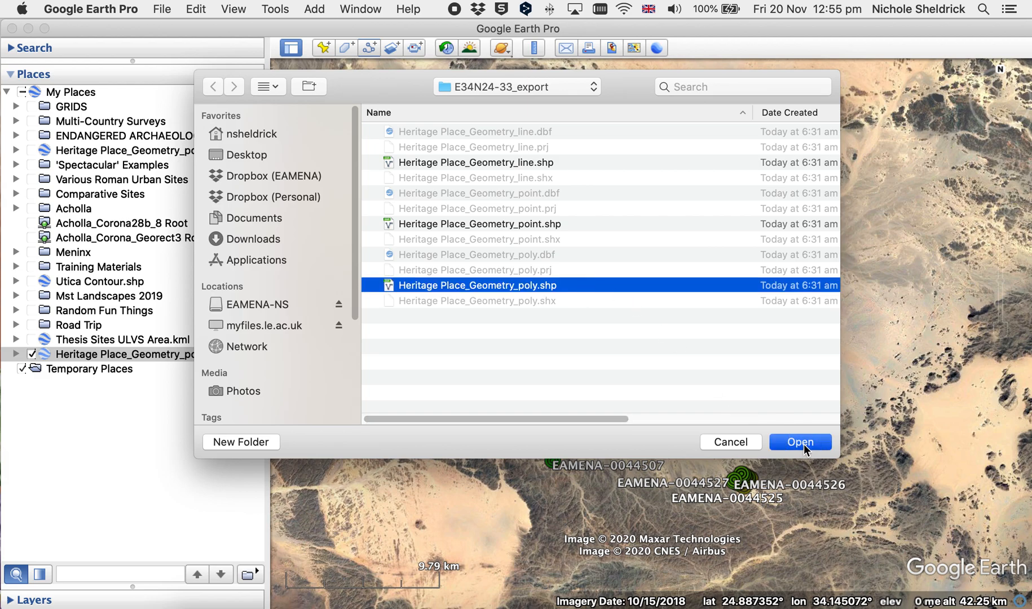
click(802, 443)
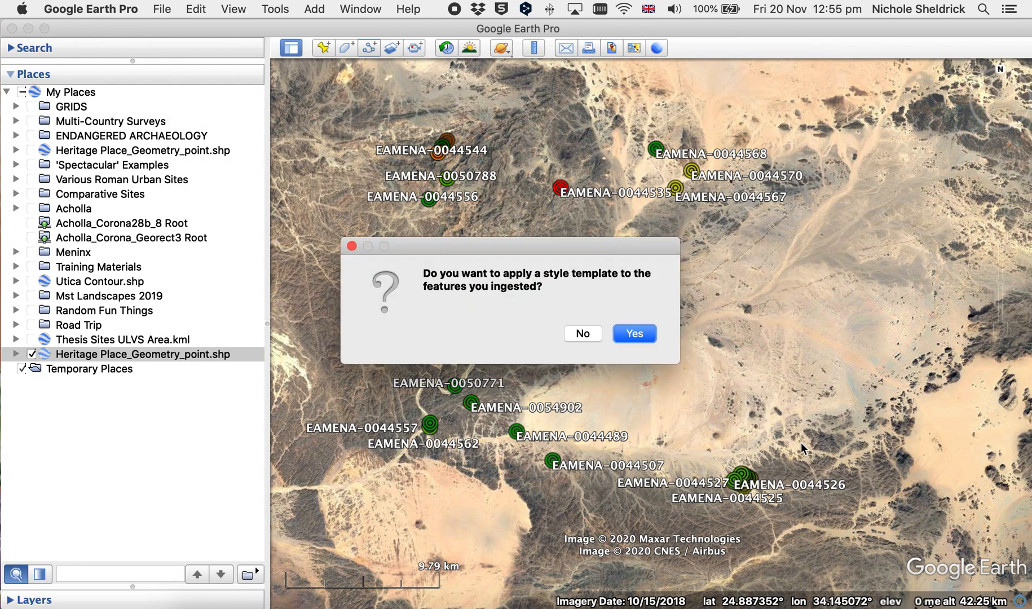
click(637, 335)
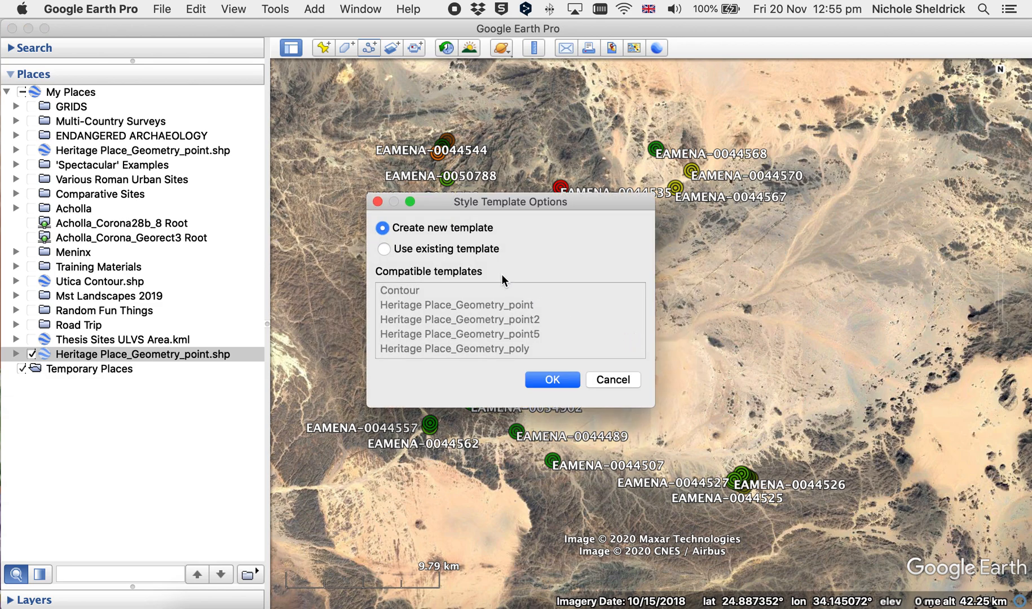
click(562, 379)
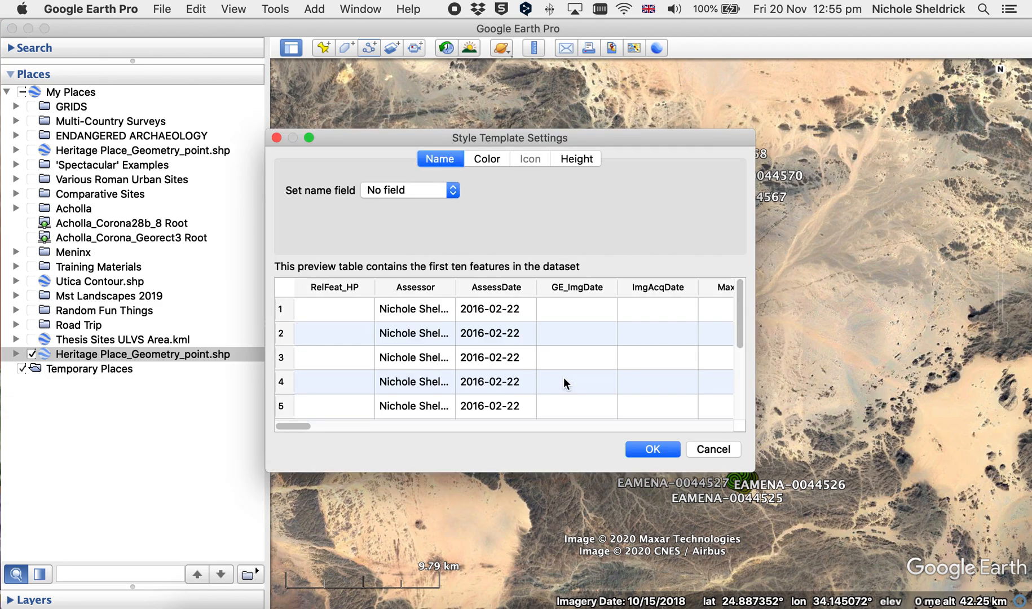
- Set the name field of the polygon style template to EAMENA_ID
click(456, 190)
scroll(415, 321, down, 10)
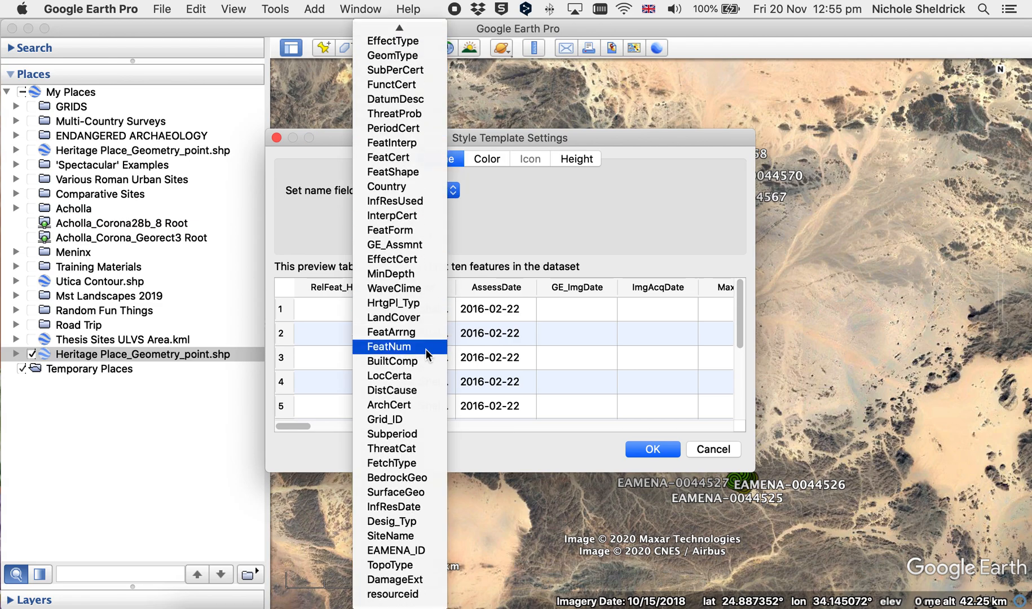
click(423, 550)
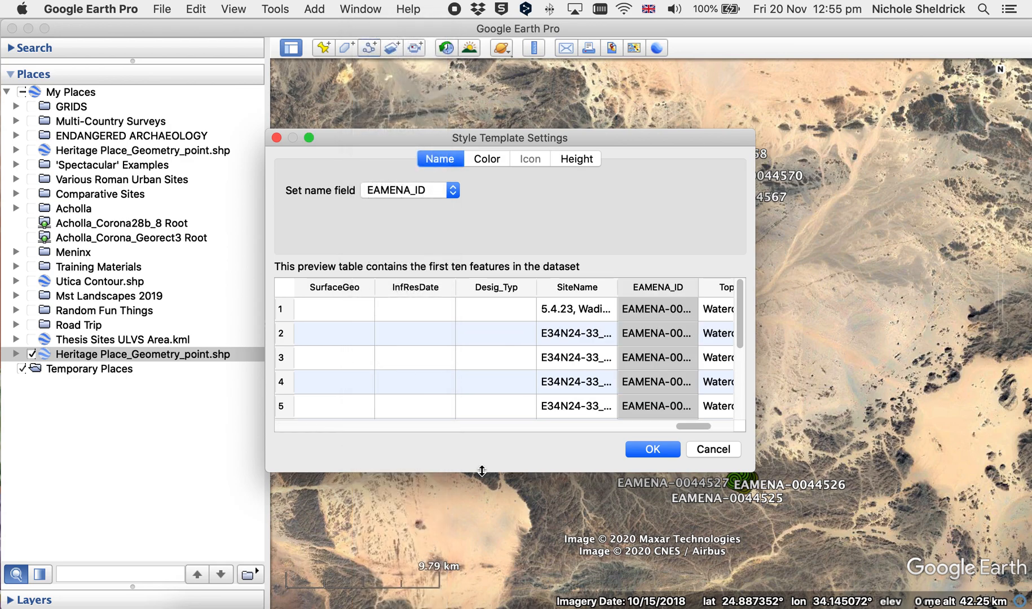
- Set the polygon colors from a field, using Condition as the color field
click(498, 165)
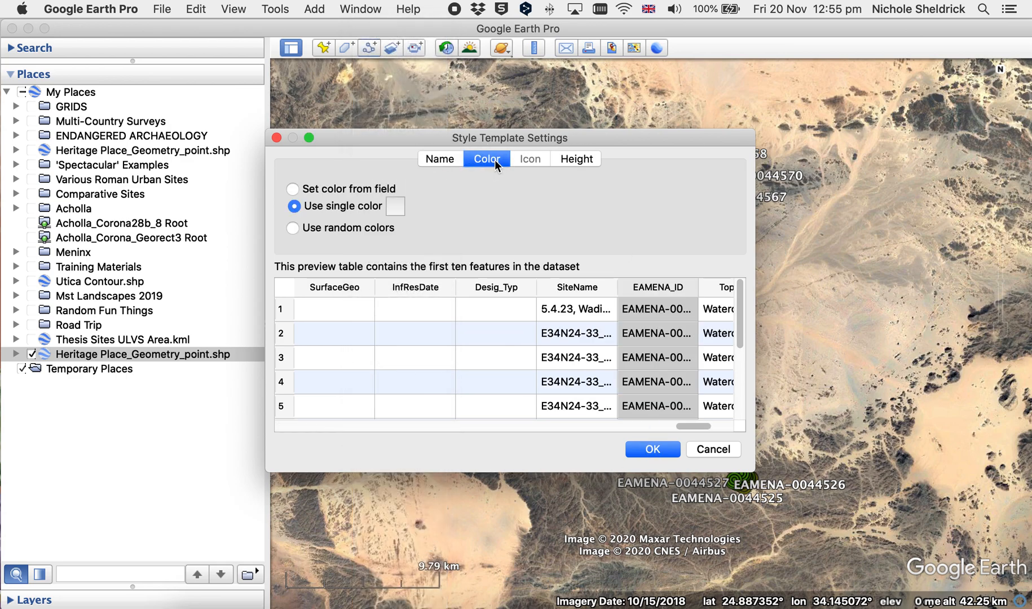
drag(754, 470, 818, 554)
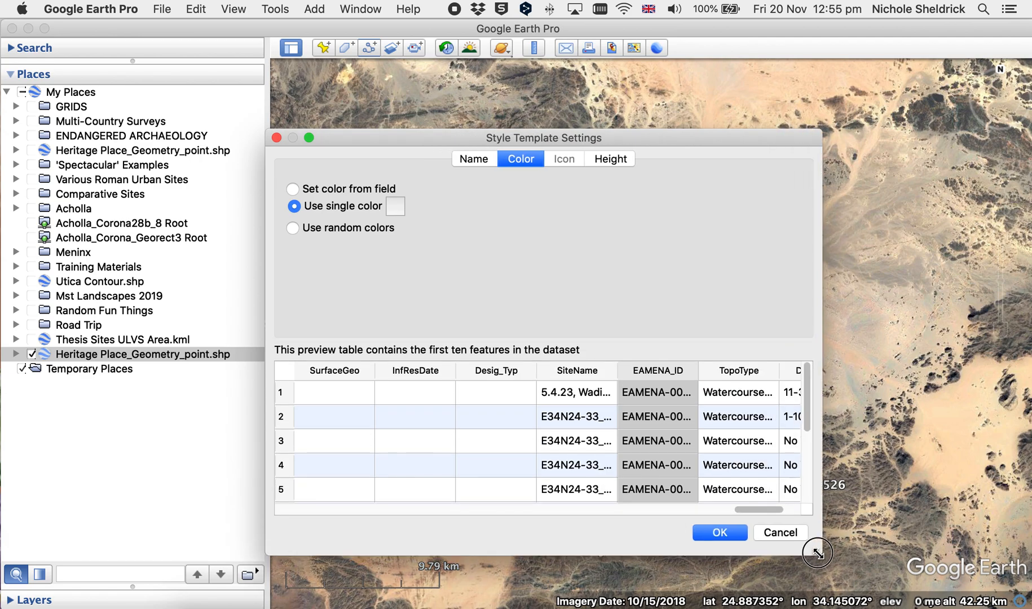
click(294, 189)
click(465, 250)
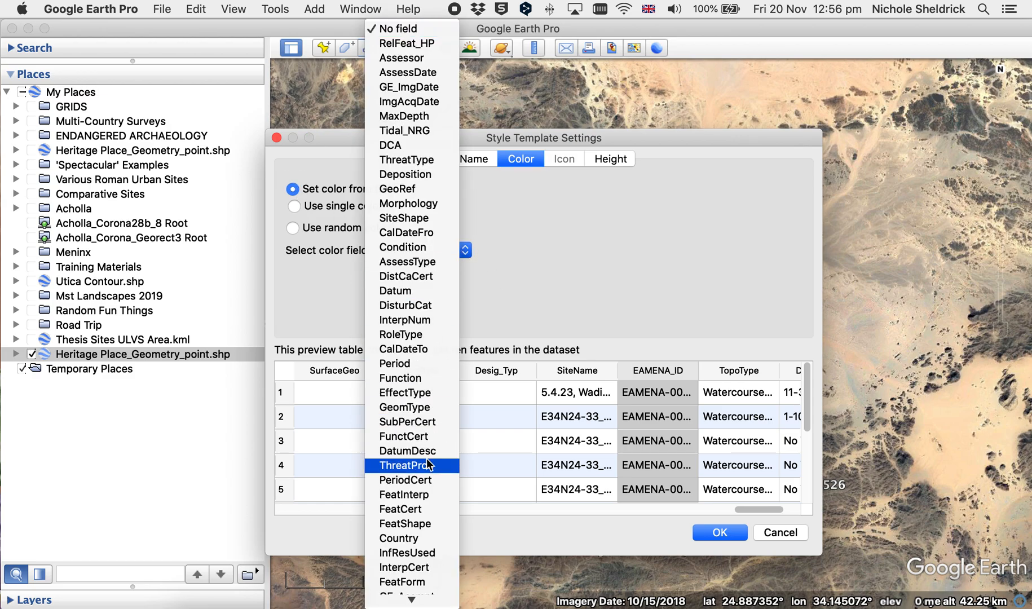
click(398, 248)
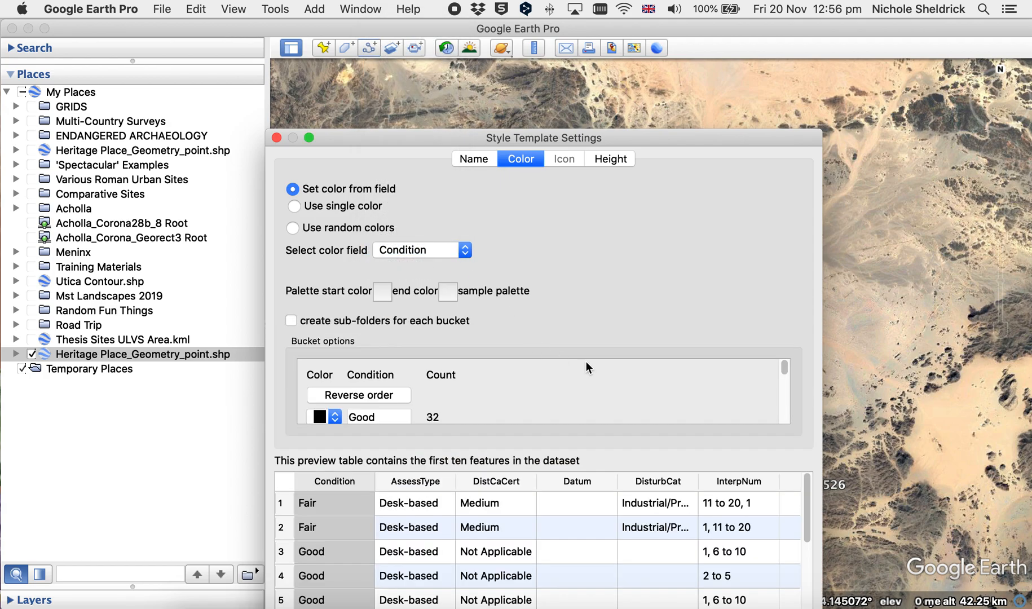
- Set the palette start color to green and the end color to red for the Condition buckets
click(384, 292)
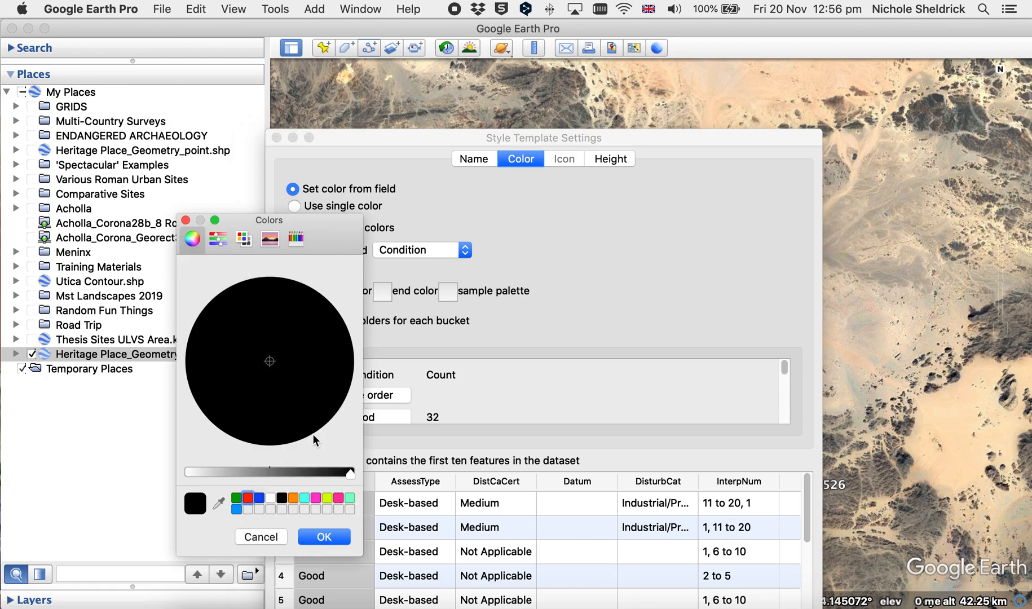
click(236, 498)
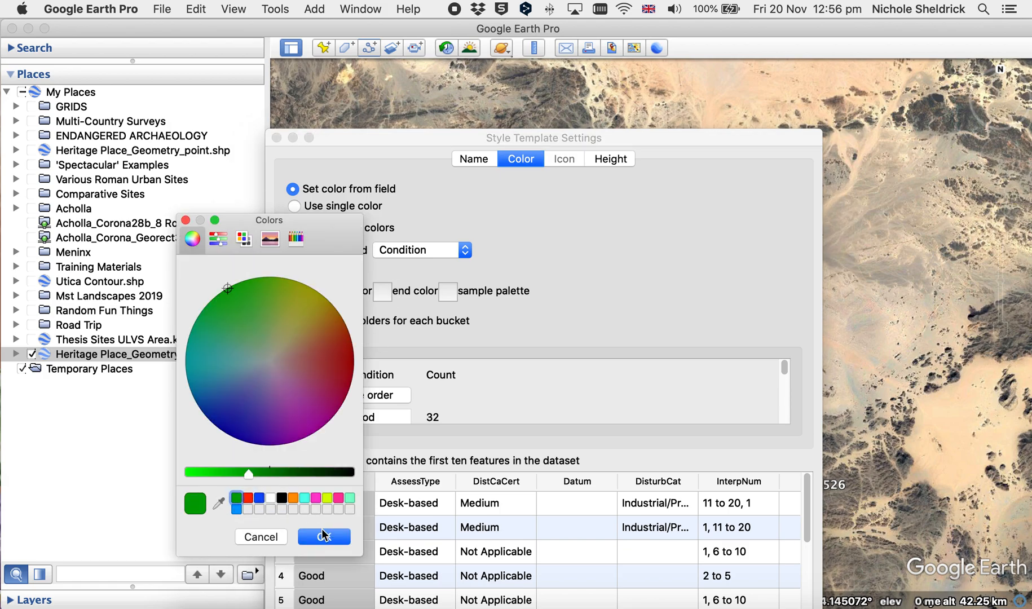
click(325, 537)
click(447, 291)
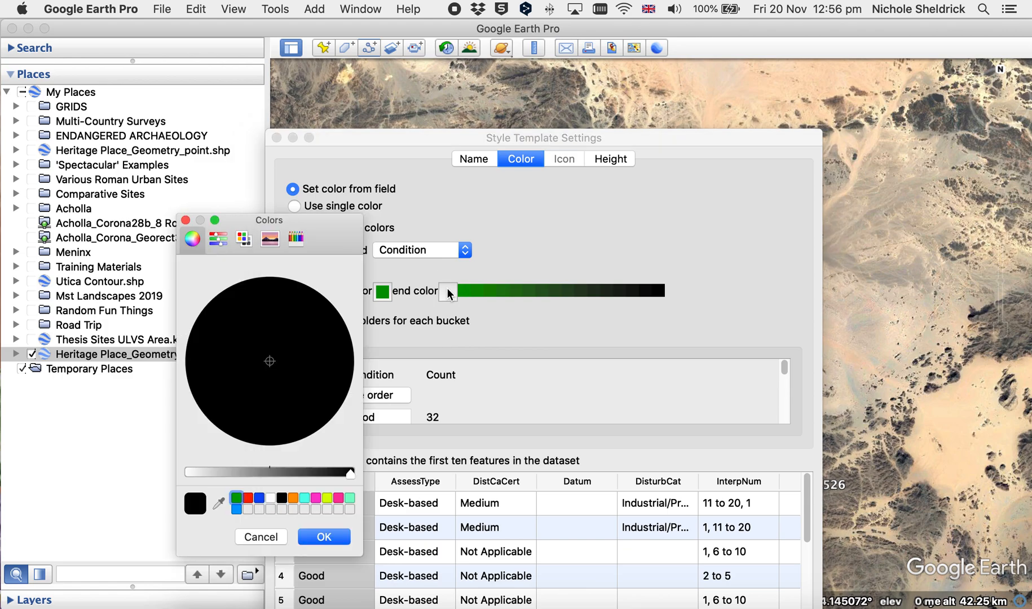
click(248, 498)
click(324, 537)
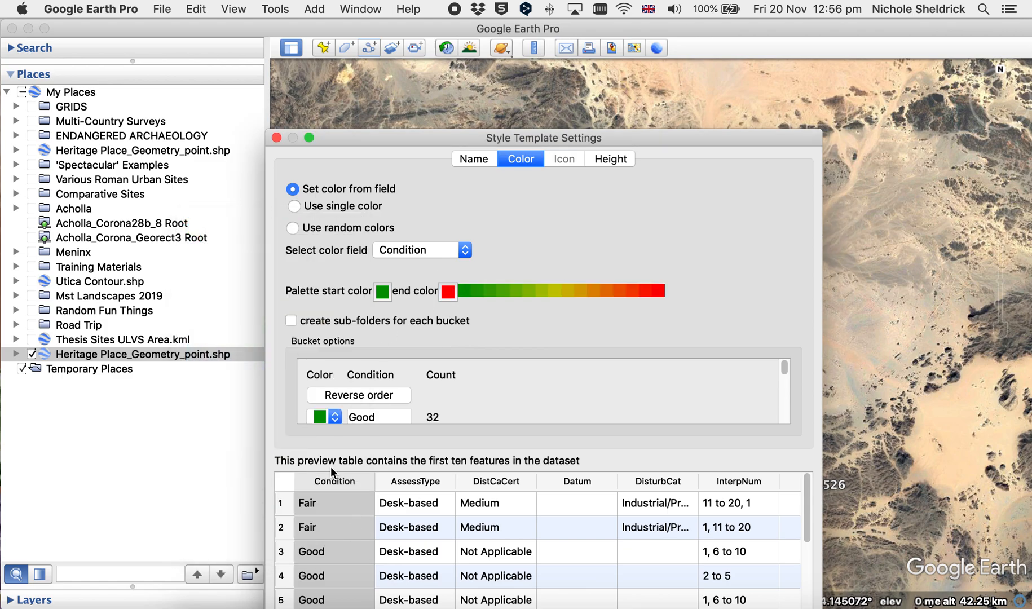
- Enable sub-folders for each Condition bucket and name the first three buckets' folders Good, Fair and Destroyed to match their values
click(291, 321)
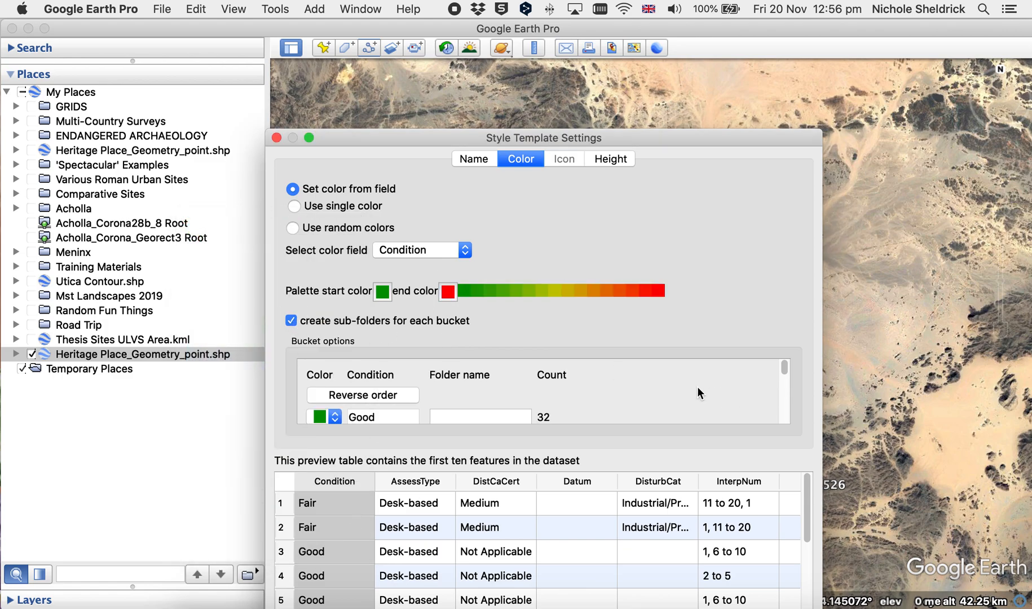
scroll(700, 391, down, 2)
click(478, 368)
text(Good)
click(478, 387)
text(Fair)
text(Destroyed)
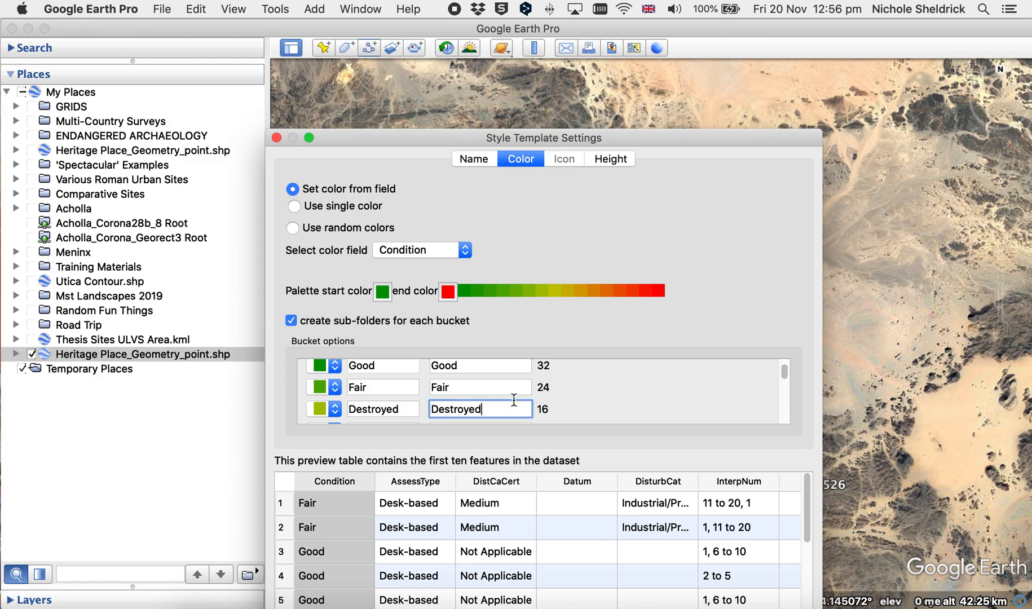
- Name the sub-folders of the Poor and Very Bad buckets after their values, and name the Unknown bucket's folder Destroyed
scroll(548, 397, down, 2)
click(477, 391)
text(Poor)
click(477, 410)
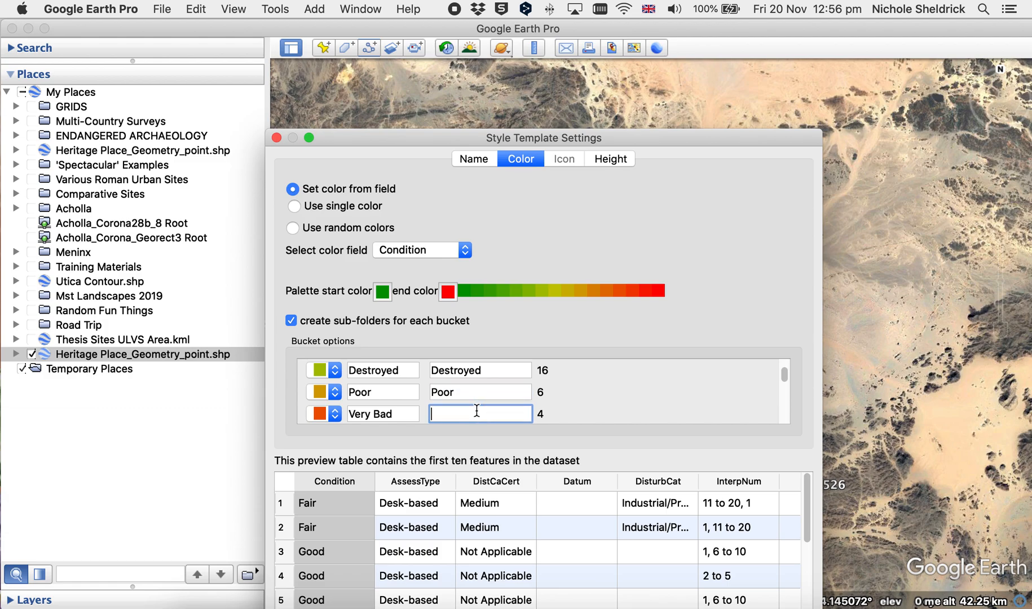
text(Very Bad)
scroll(579, 411, down, 2)
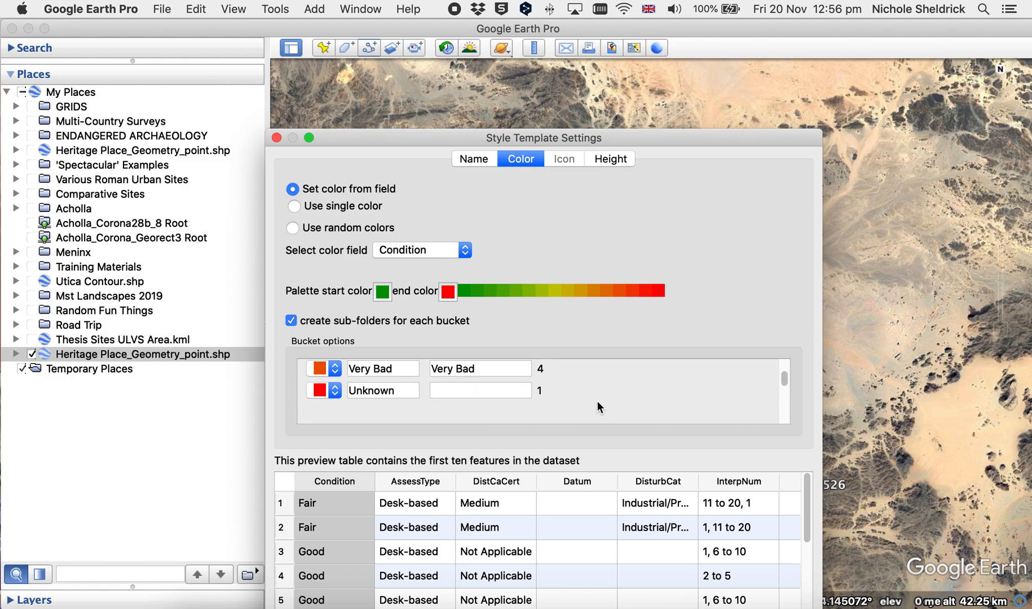
click(480, 387)
text(Destroyed)
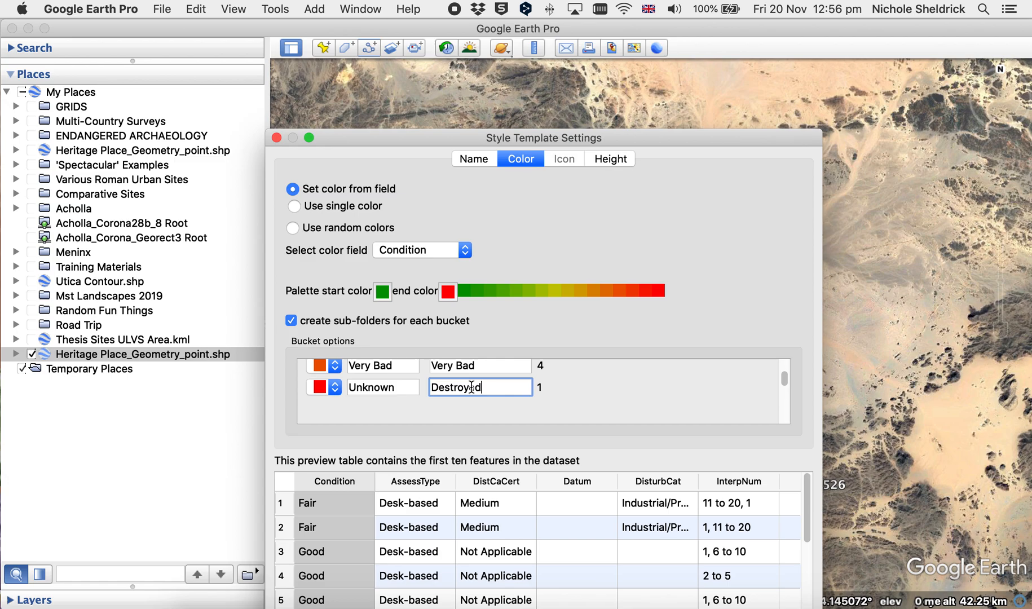
- Review the bucket and height settings, accept them with features clamped to ground, and save the template as Heritage Place_Geometry_poly2
drag(505, 142, 502, 56)
click(563, 304)
scroll(564, 304, up, 5)
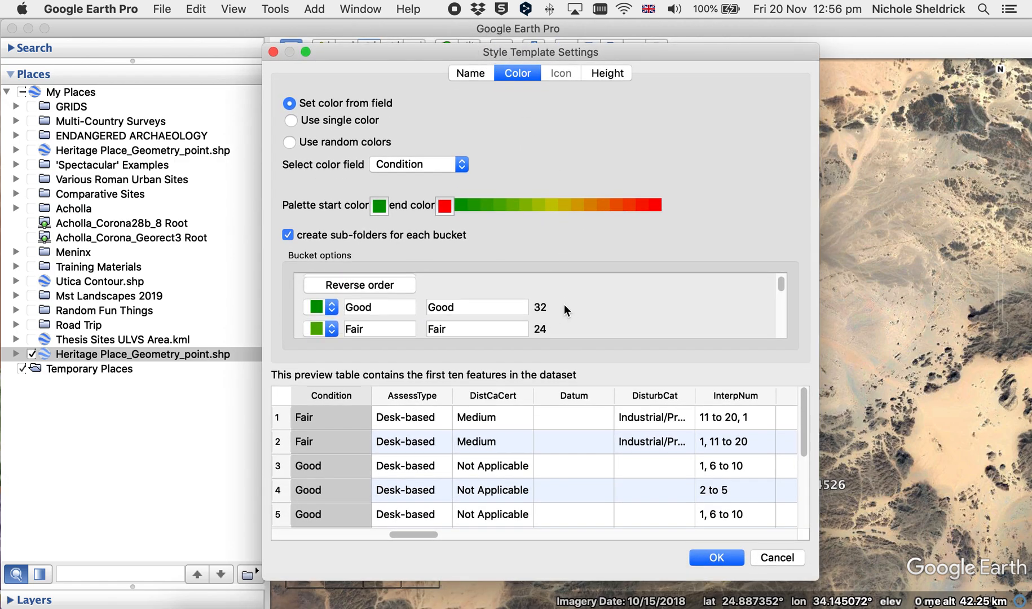
scroll(567, 310, down, 2)
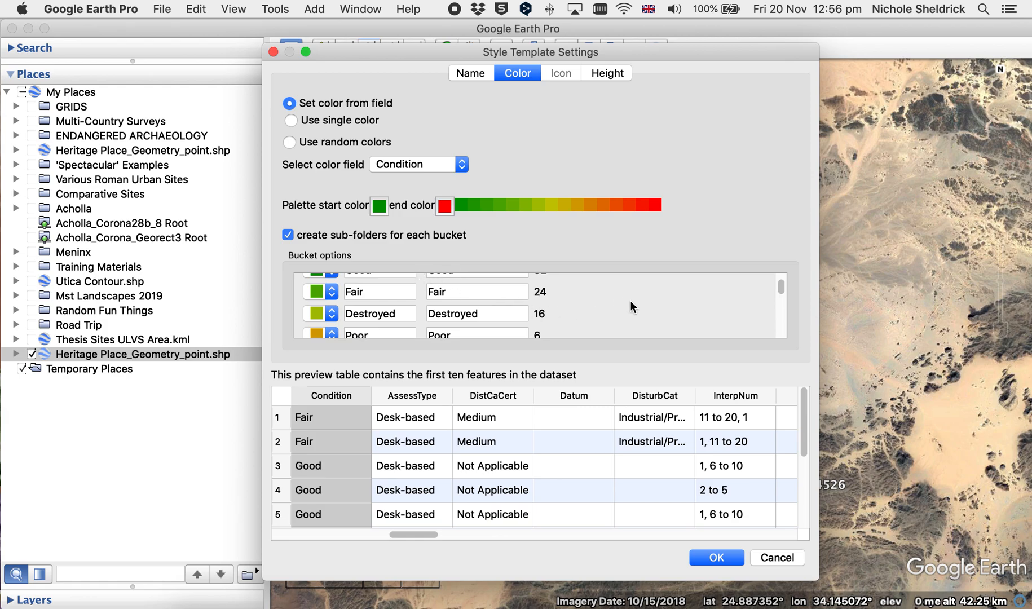
scroll(630, 302, down, 1)
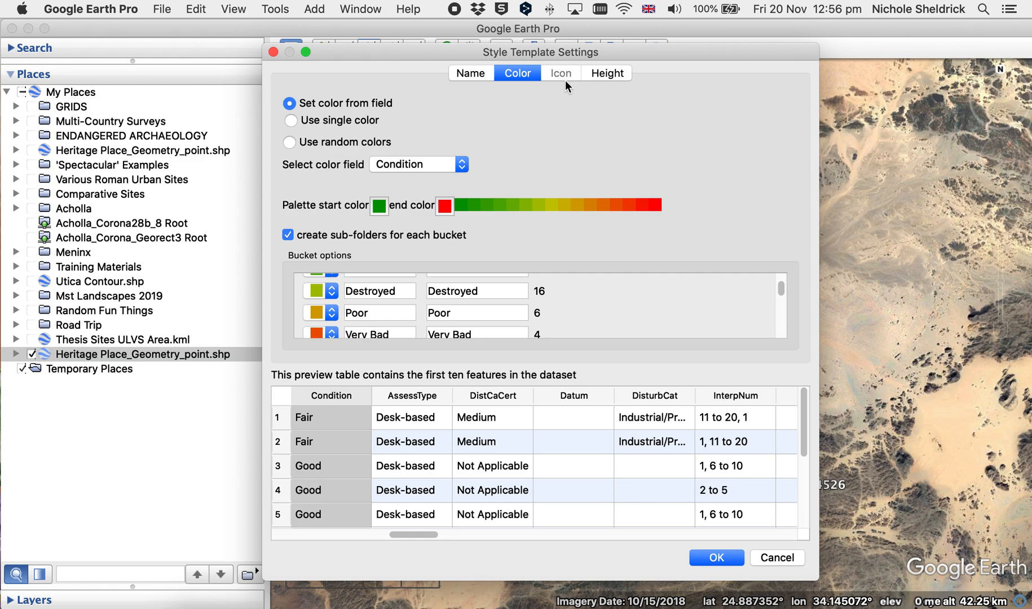
click(603, 75)
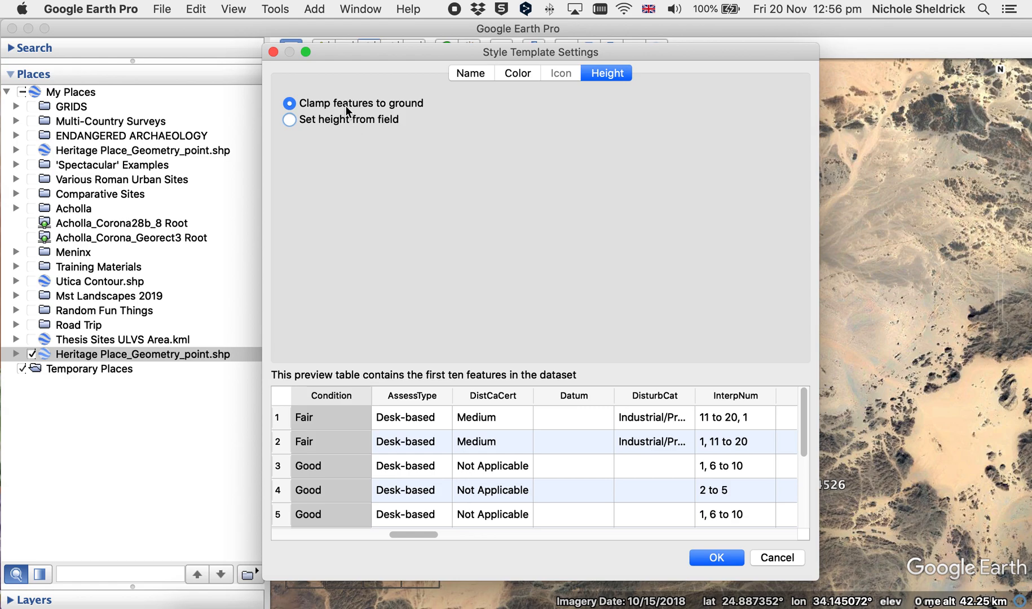
click(711, 559)
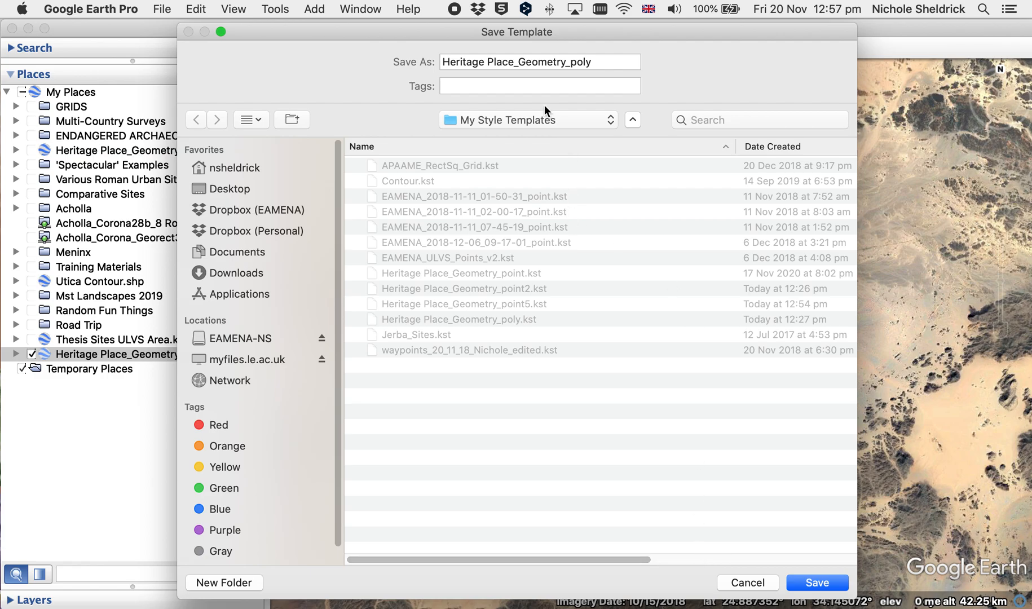
click(601, 61)
text(2)
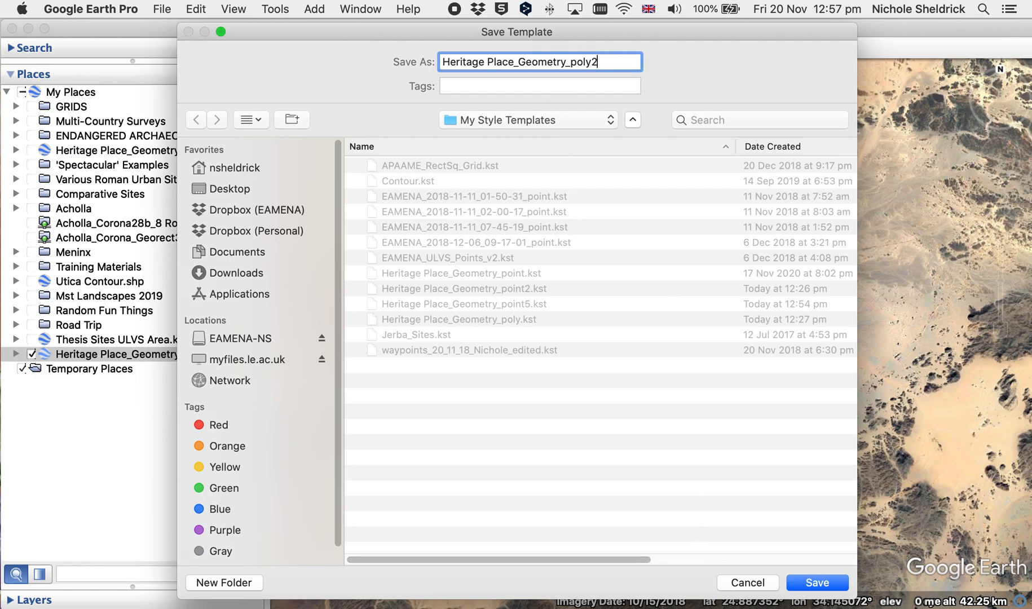
click(817, 583)
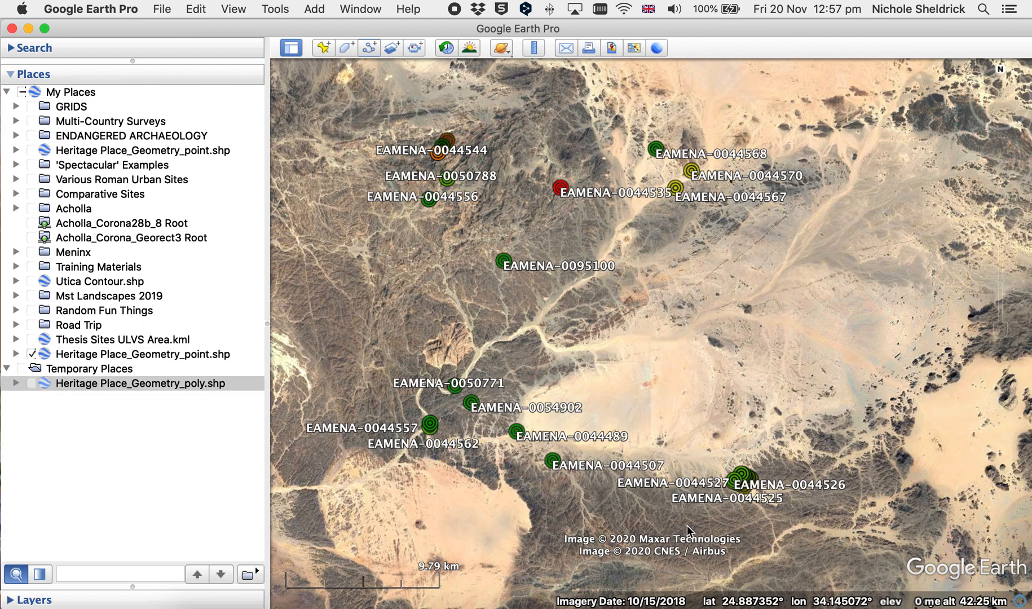
- Turn on the imported Heritage Place_Geometry_poly.shp layer and view its polygons on the map between EAMENA-0044535 and EAMENA-0095100
mouse_move(690, 405)
mouse_down()
mouse_move(684, 422)
mouse_move(699, 416)
mouse_up()
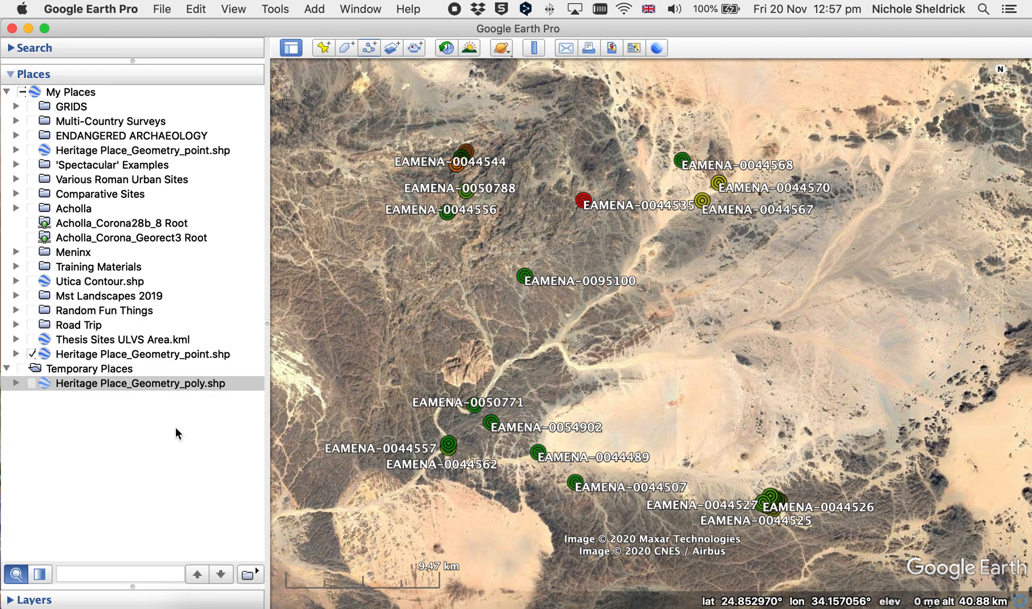
click(31, 384)
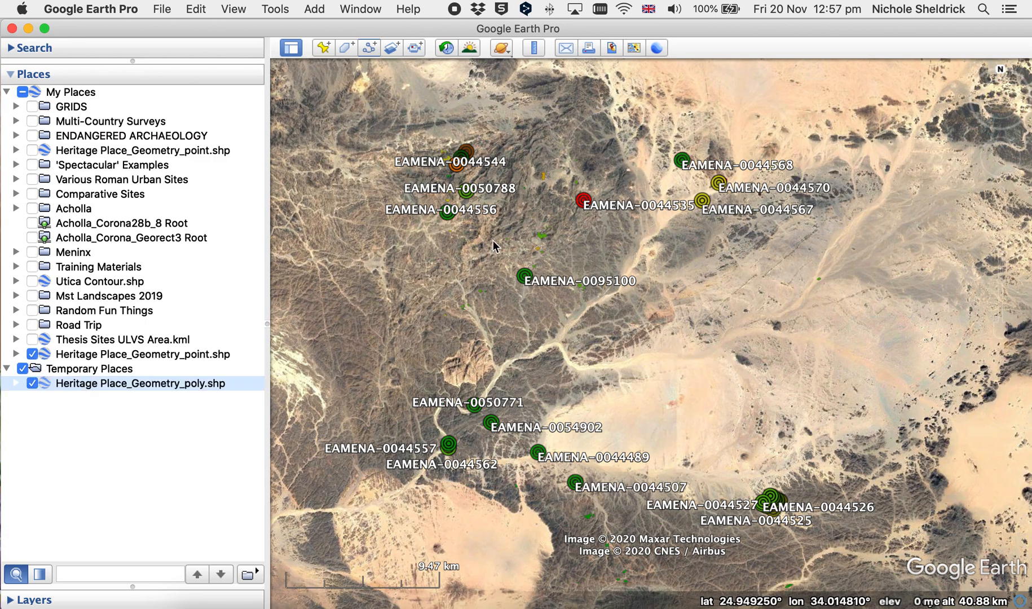
double_click(542, 206)
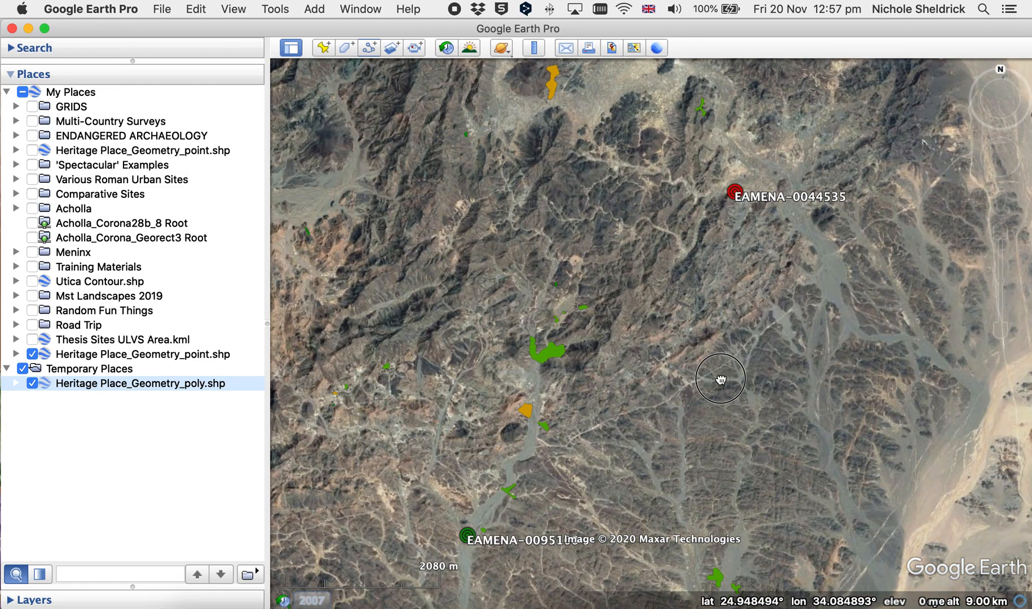
drag(721, 379, 664, 319)
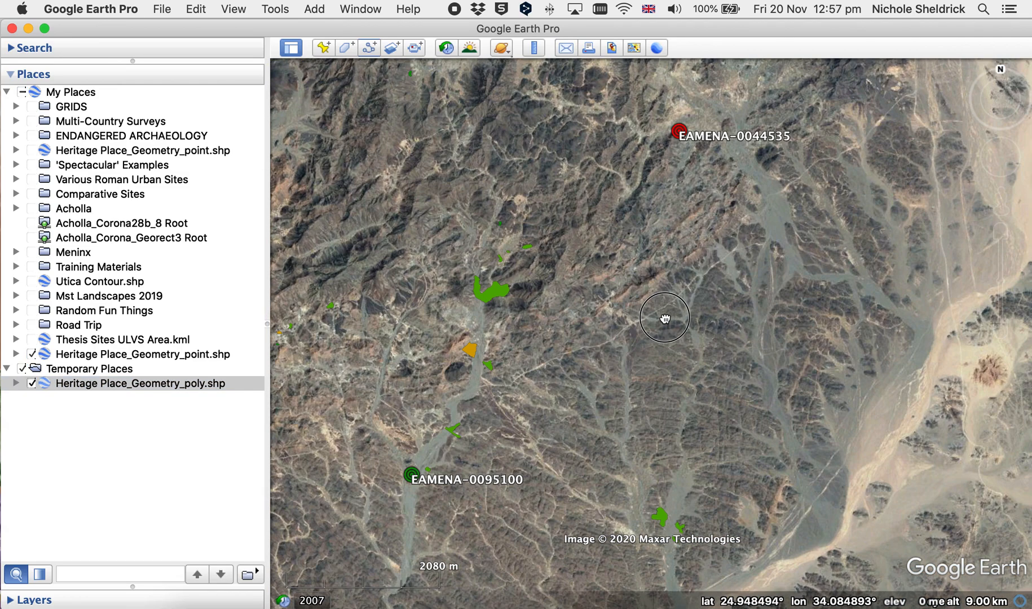
- Check the condition sub-folders of Heritage Place_Geometry_poly.shp and move the layer from Temporary Places into My Places, above the checked Heritage Place_Geometry_point.shp
click(16, 383)
click(25, 397)
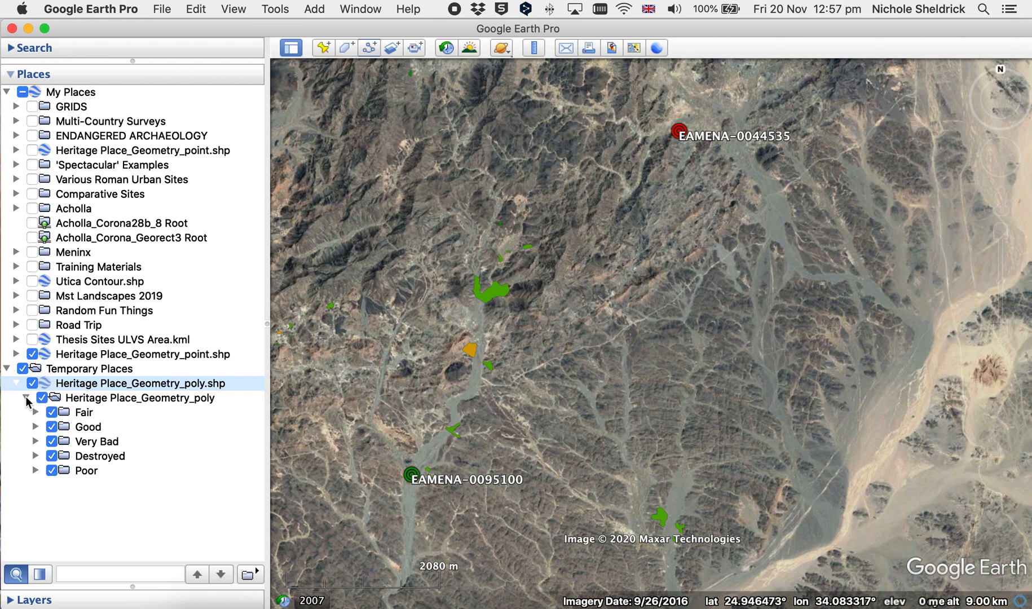
click(26, 398)
drag(91, 386, 103, 352)
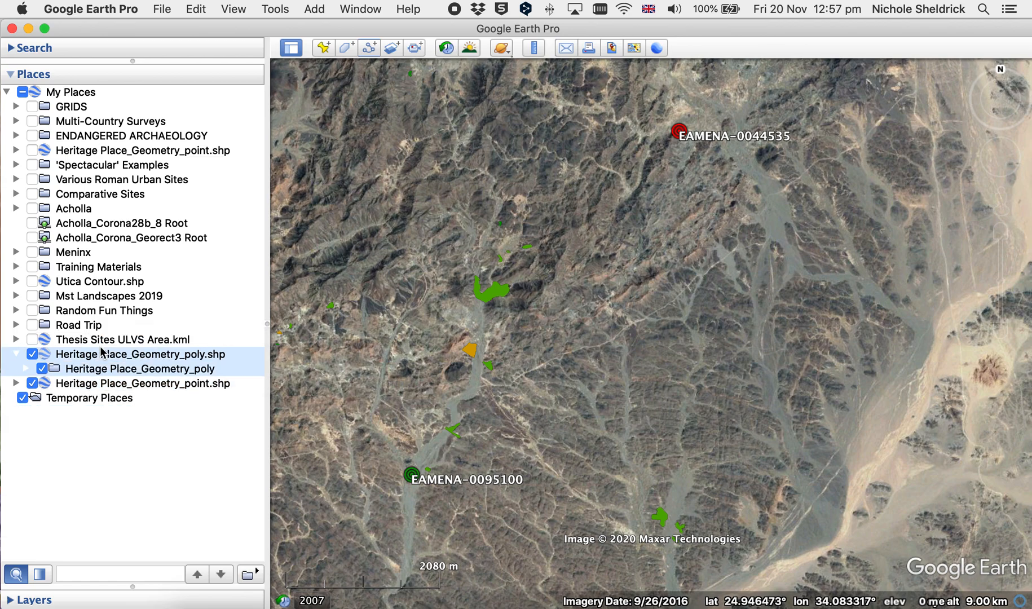
click(17, 356)
- Examine the attribute information of the large green polygon in the valley north of the orange one, and close it
drag(638, 374, 649, 317)
scroll(695, 326, down, 5)
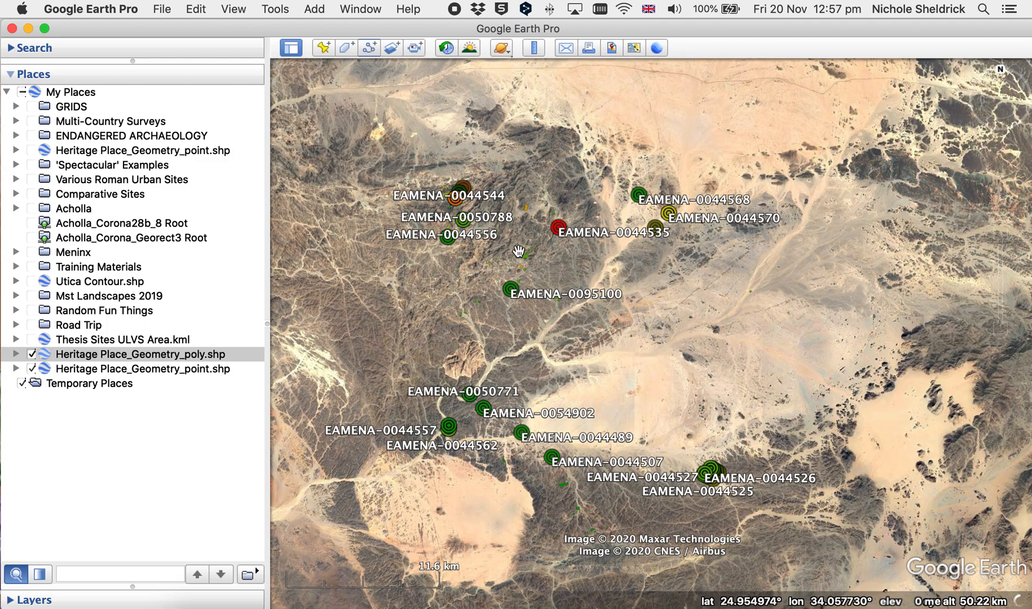
scroll(524, 251, up, 2)
scroll(524, 250, up, 10)
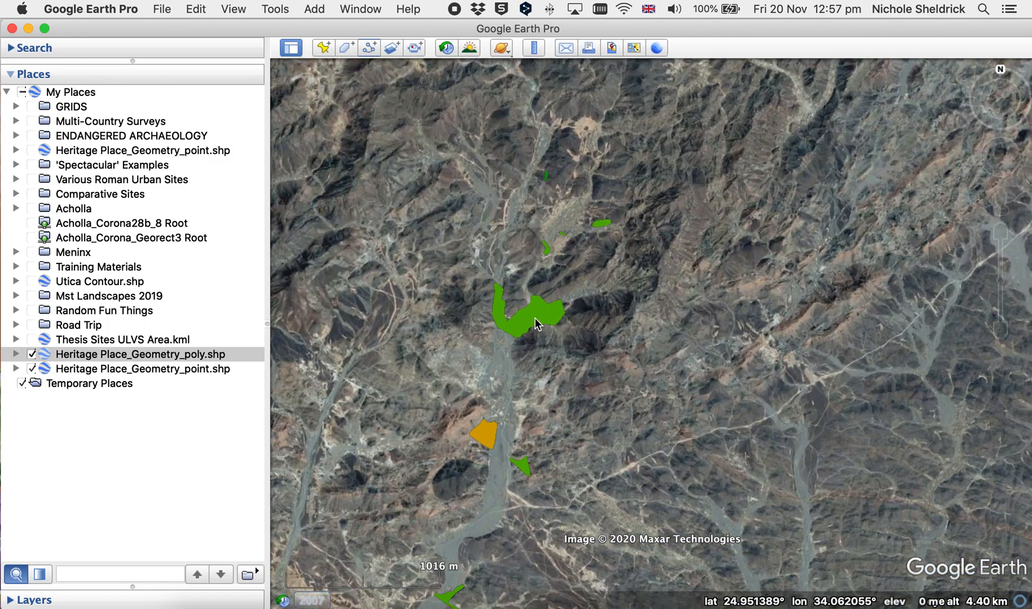
click(537, 316)
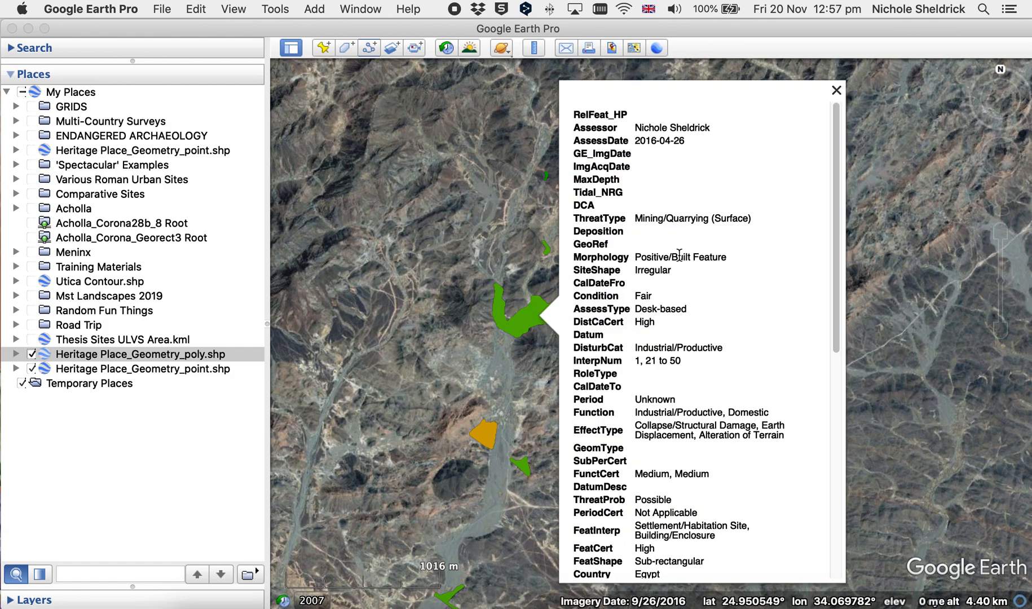
scroll(731, 265, down, 10)
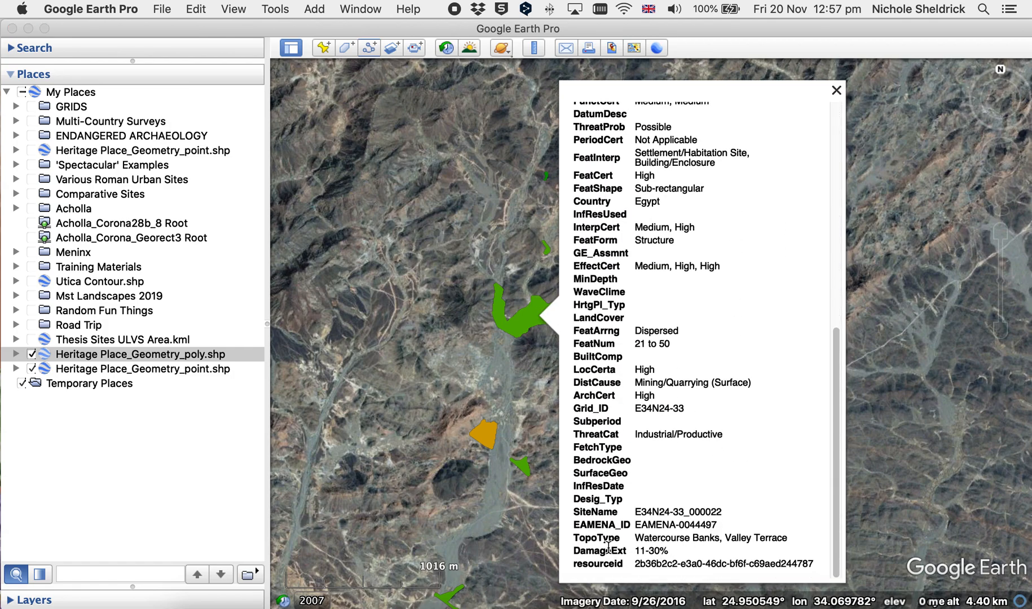
scroll(717, 523, up, 6)
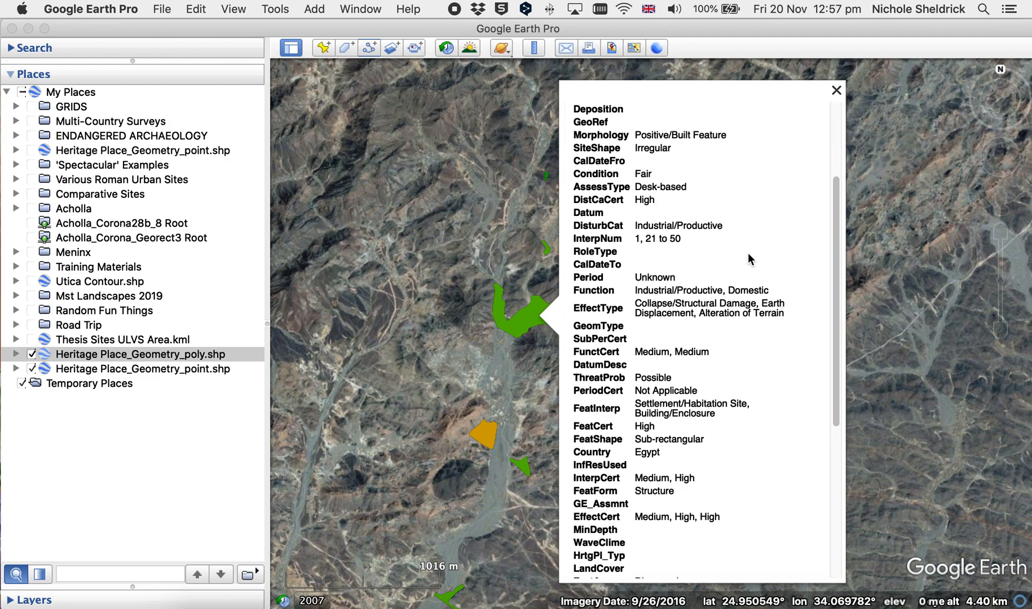
click(836, 90)
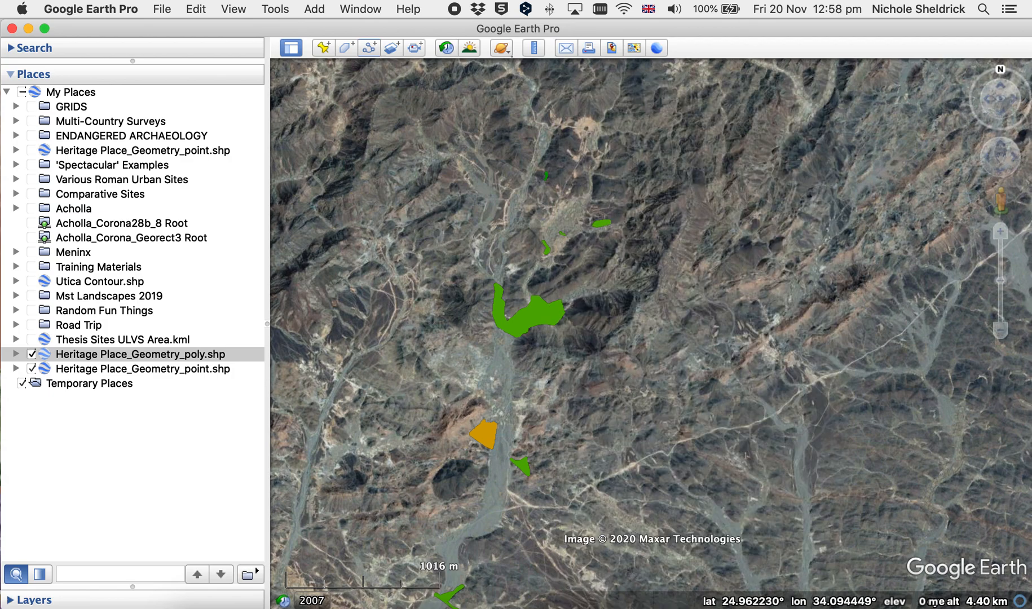